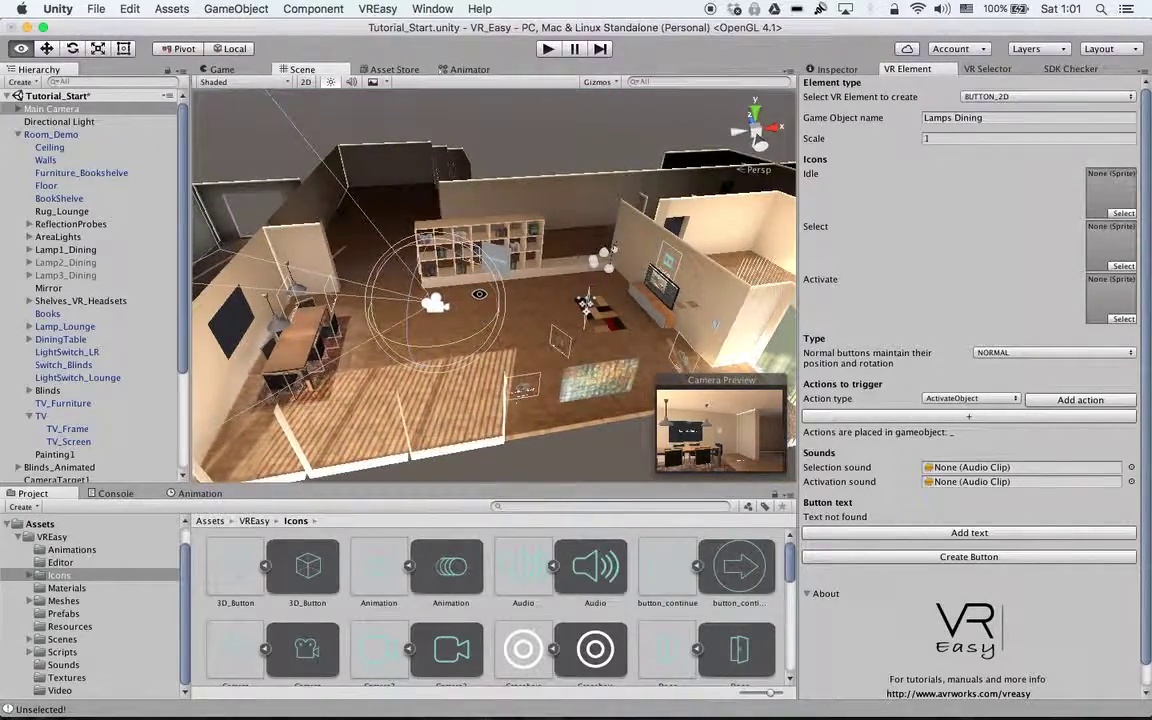
Orbit around the room and select Rug_Dining under the dining table.
right_click_drag(495, 300, 508, 310, "alt")
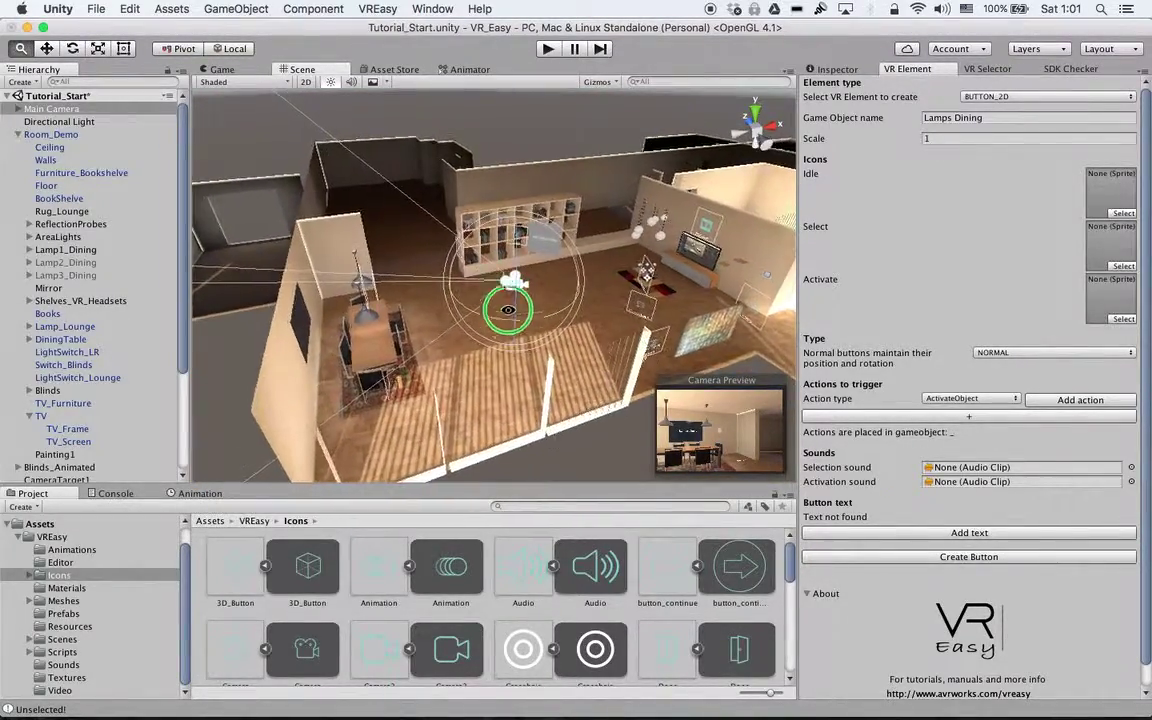
left_click_drag(508, 310, 540, 300, "alt")
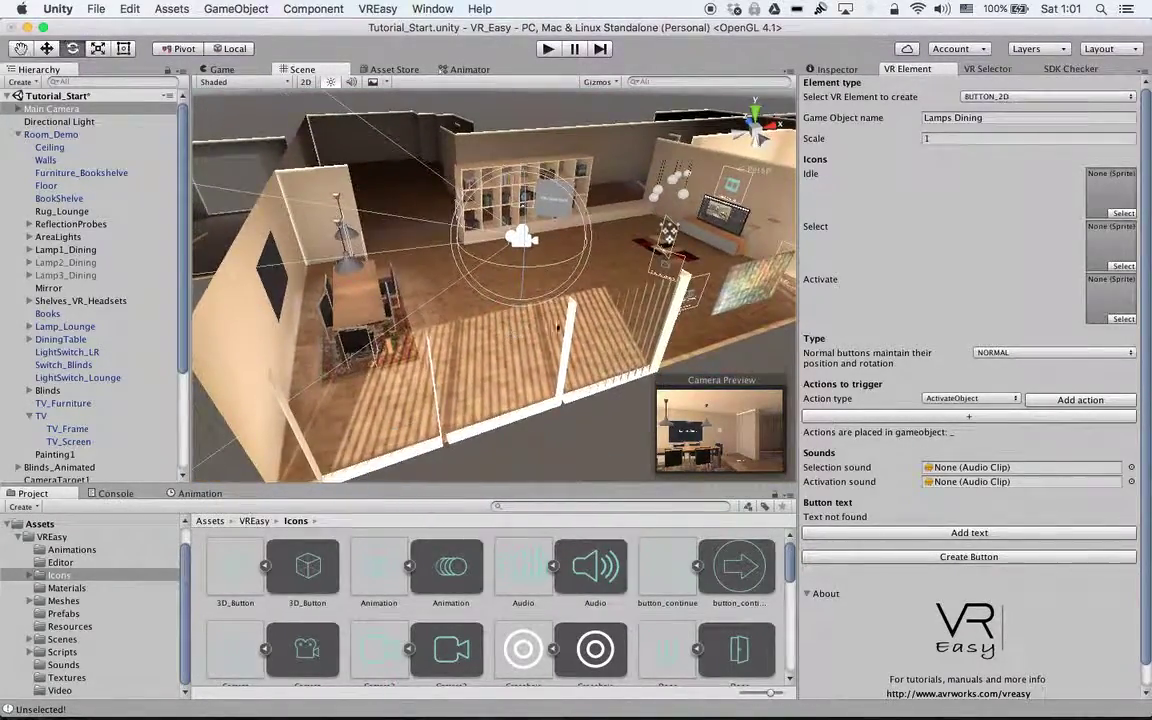
left_click(940, 399)
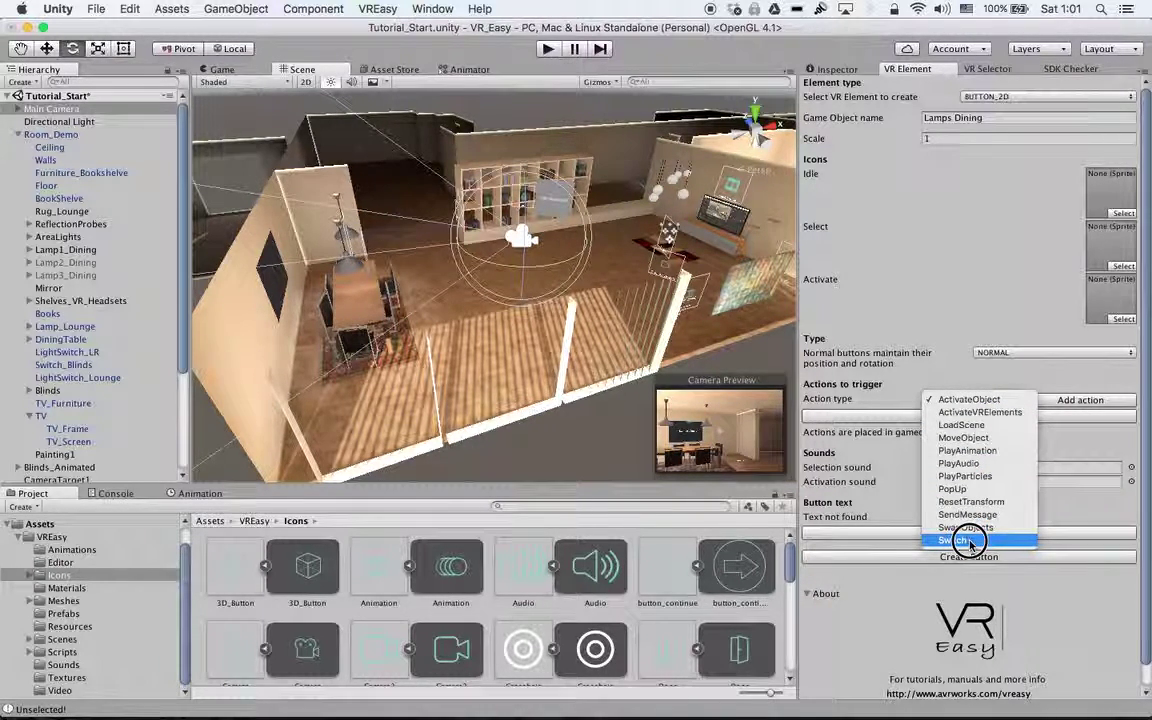
left_click(935, 330)
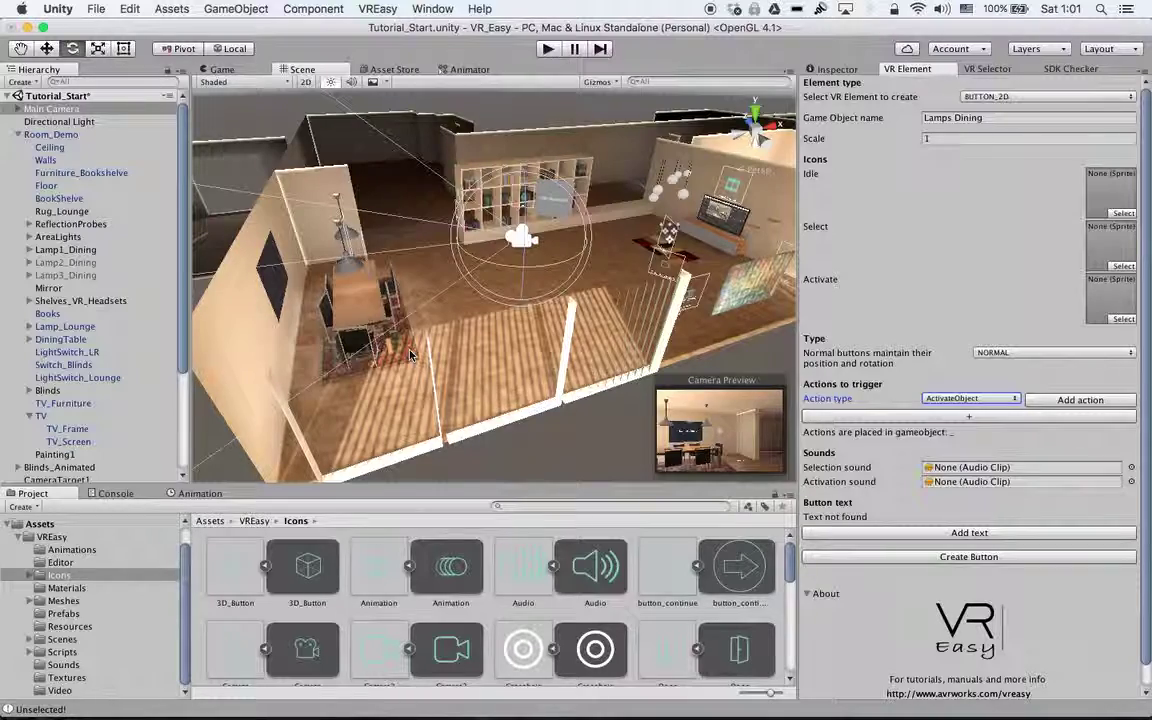
left_click_drag(410, 355, 381, 359, "alt")
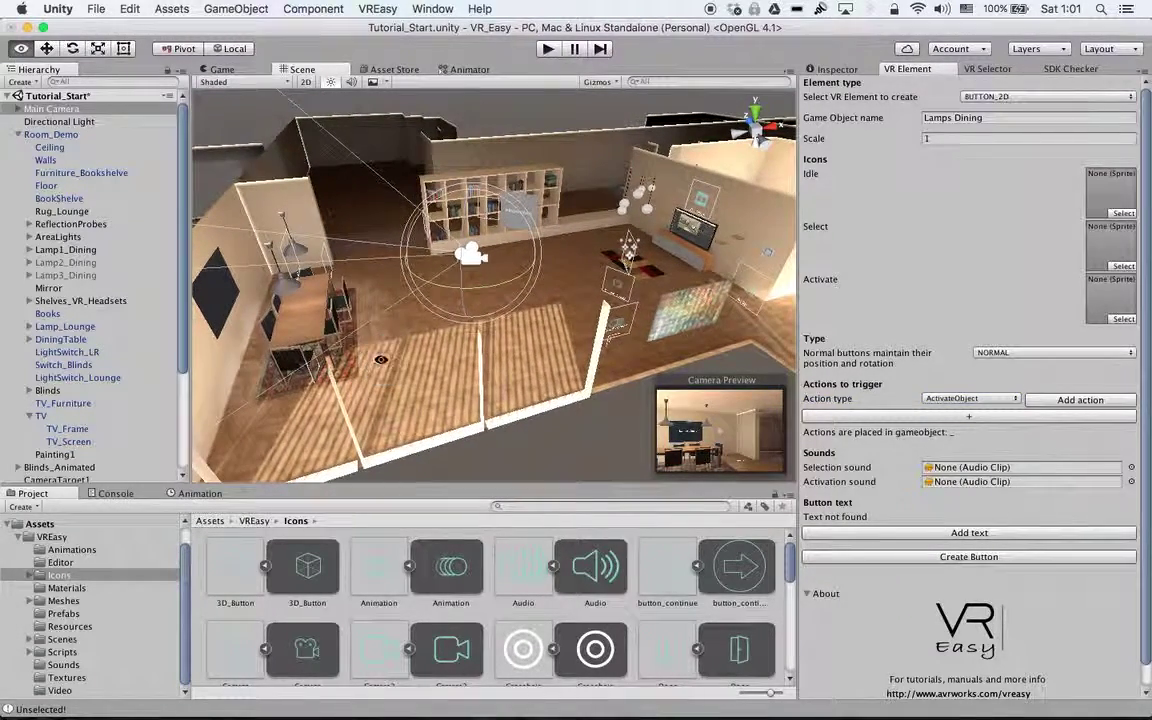
left_click(352, 370)
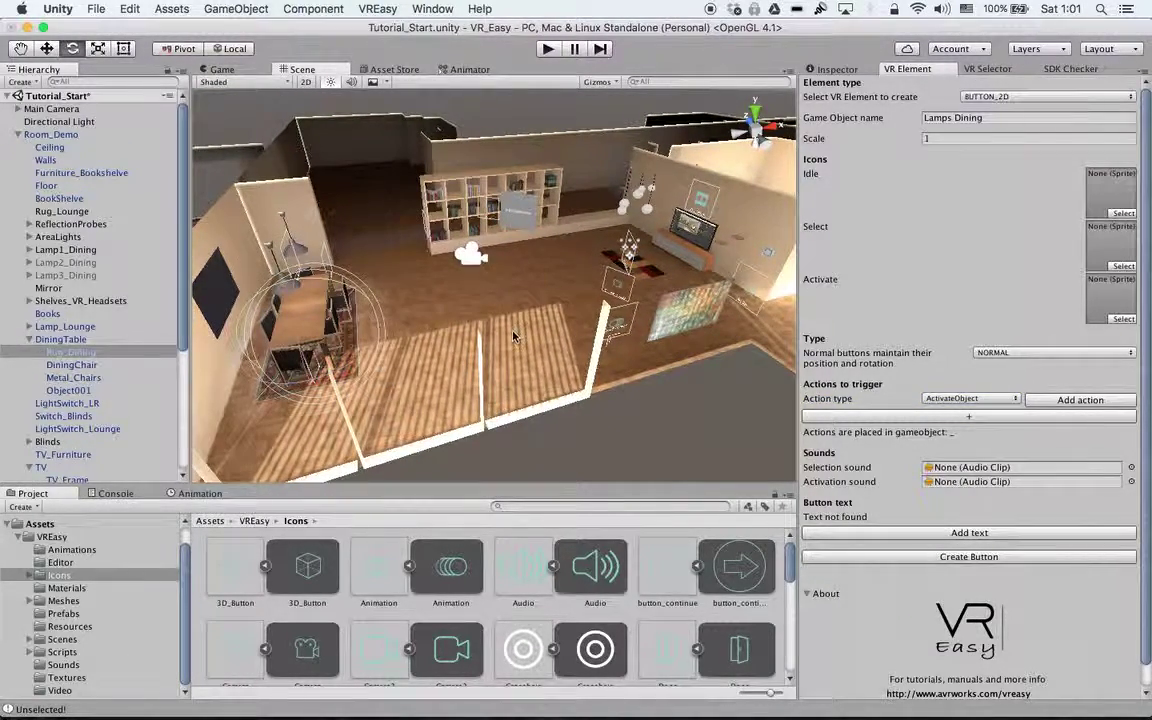
Show Rug_Lounge's components in the Inspector, then orbit the view toward the dining table.
key("w")
left_click_drag(514, 335, 437, 341, "alt")
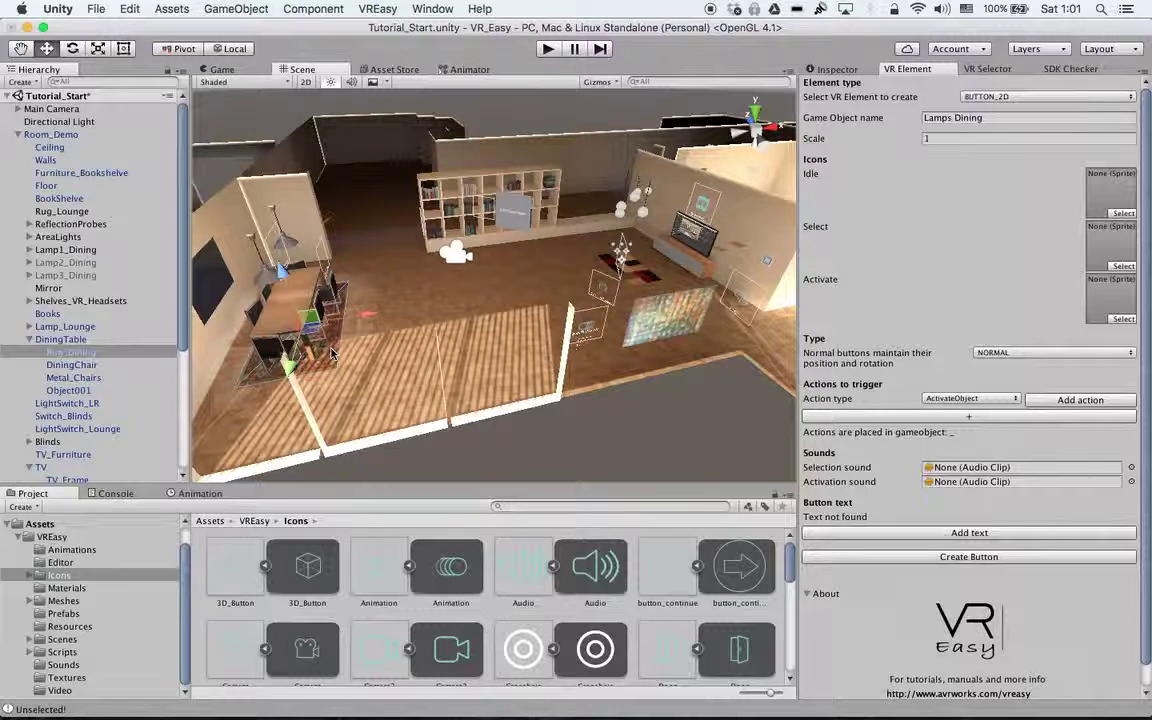
left_click(641, 281)
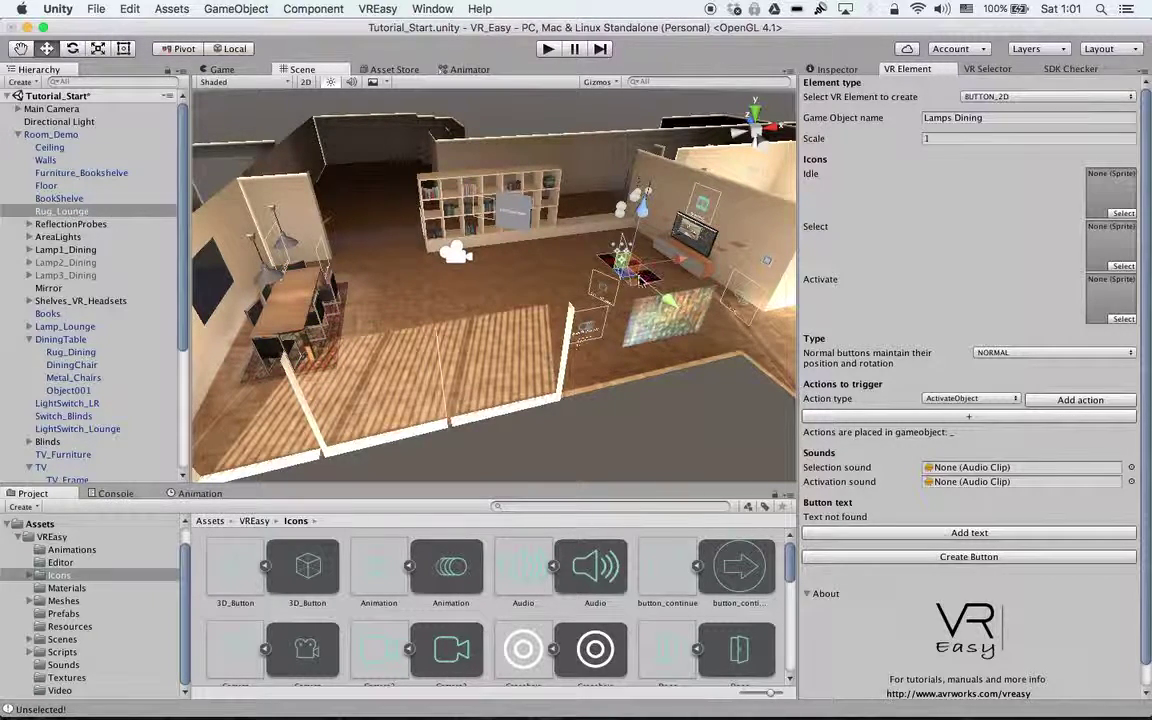
left_click(836, 69)
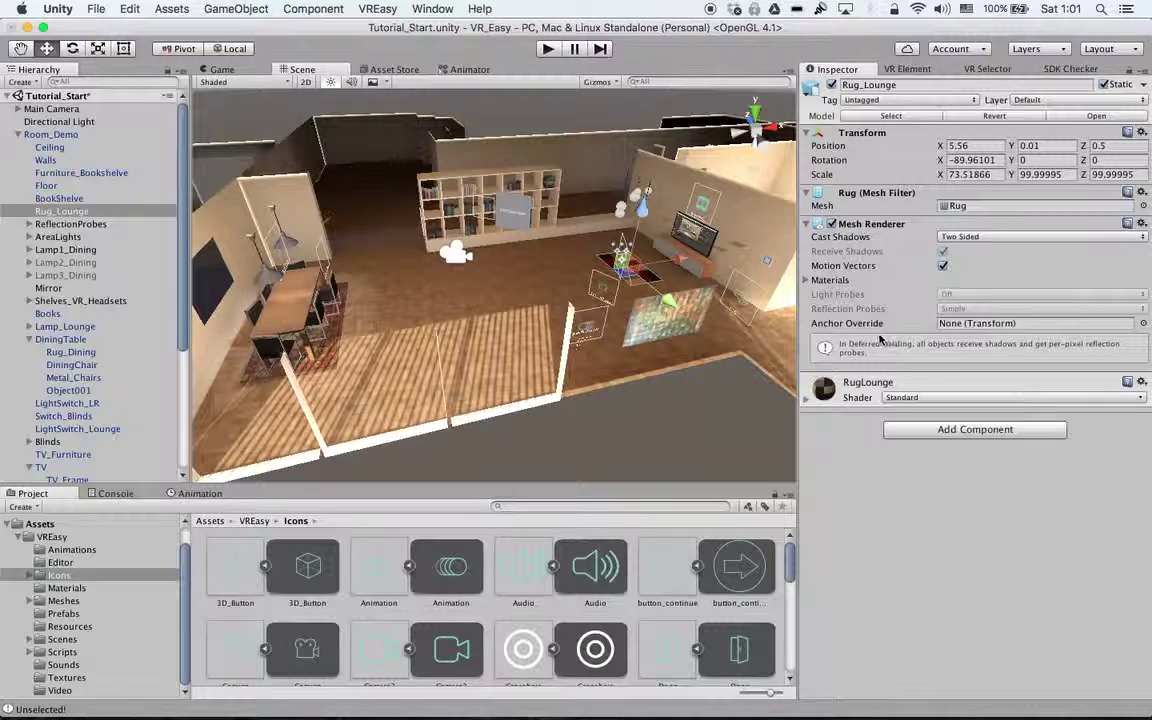
scroll(73, 407, "down", 5)
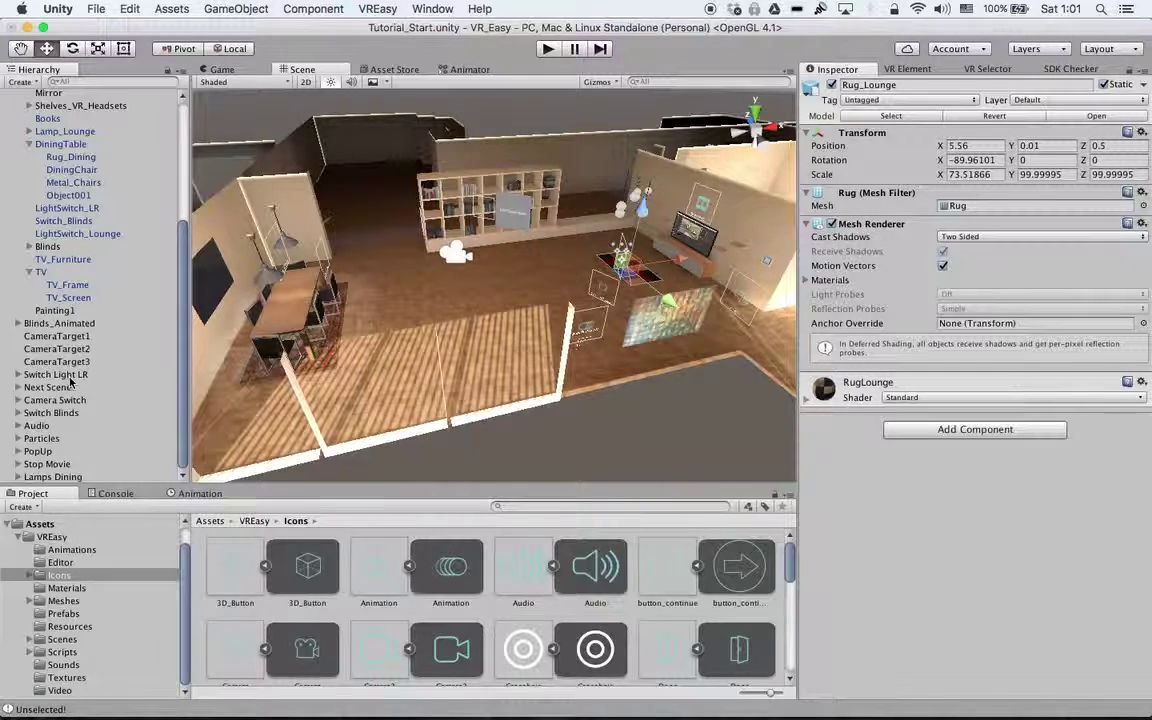
left_click_drag(483, 295, 429, 268, "alt")
Select the dining rug and frame it in the Scene view, tilted over the table.
left_click(475, 308)
left_click(475, 308)
left_click_drag(475, 308, 499, 300, "alt")
key("f")
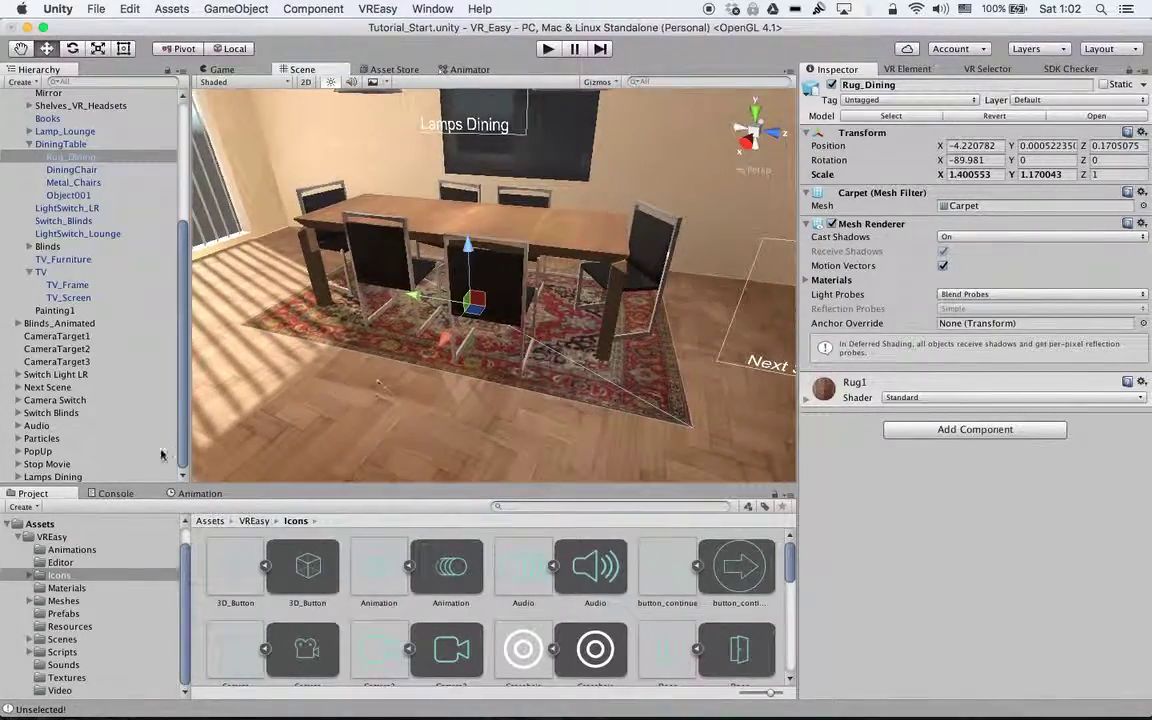
scroll(110, 420, "up", 3)
scroll(117, 440, "down", 3)
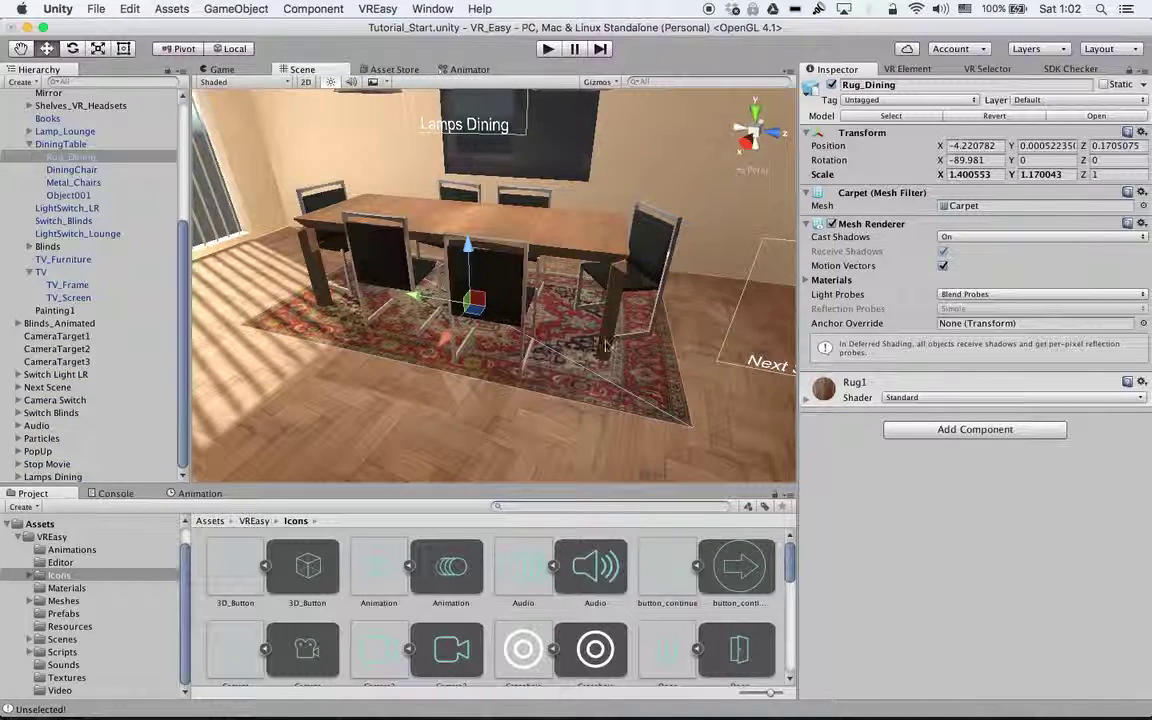
left_click_drag(505, 326, 530, 360, "alt")
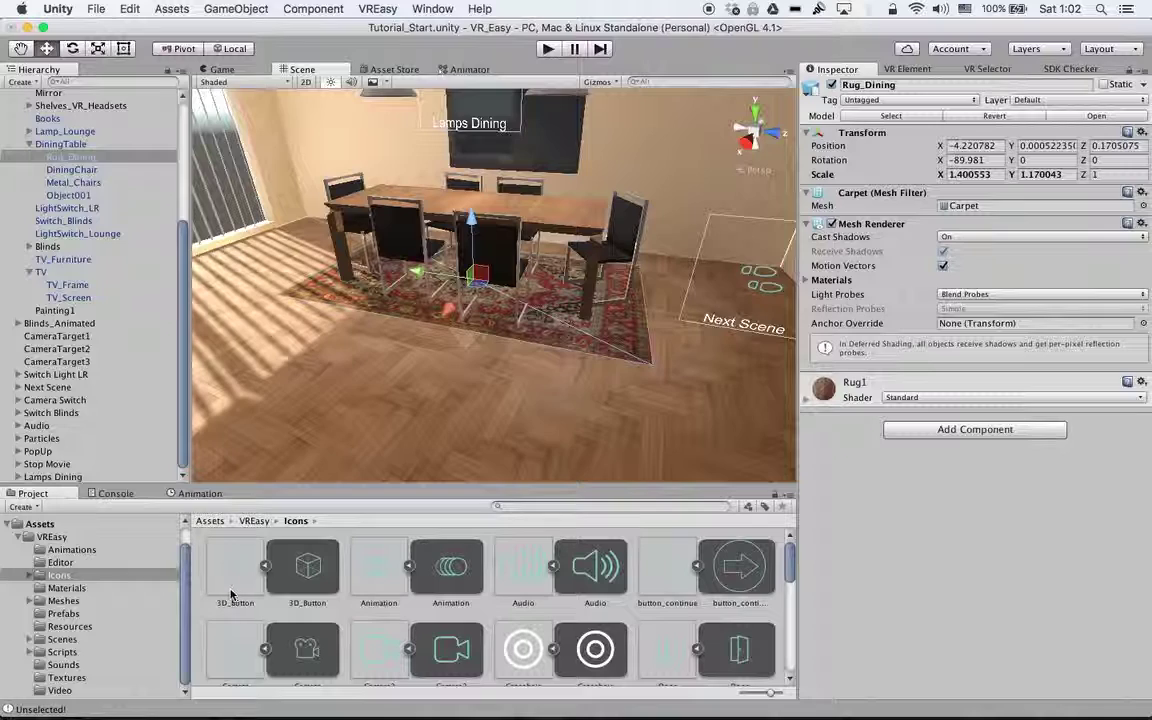
Inspect the Rug1 material in Assets/VREasy/Materials, then reselect Rug_Dining.
left_click(66, 588)
scroll(623, 621, "down", 5)
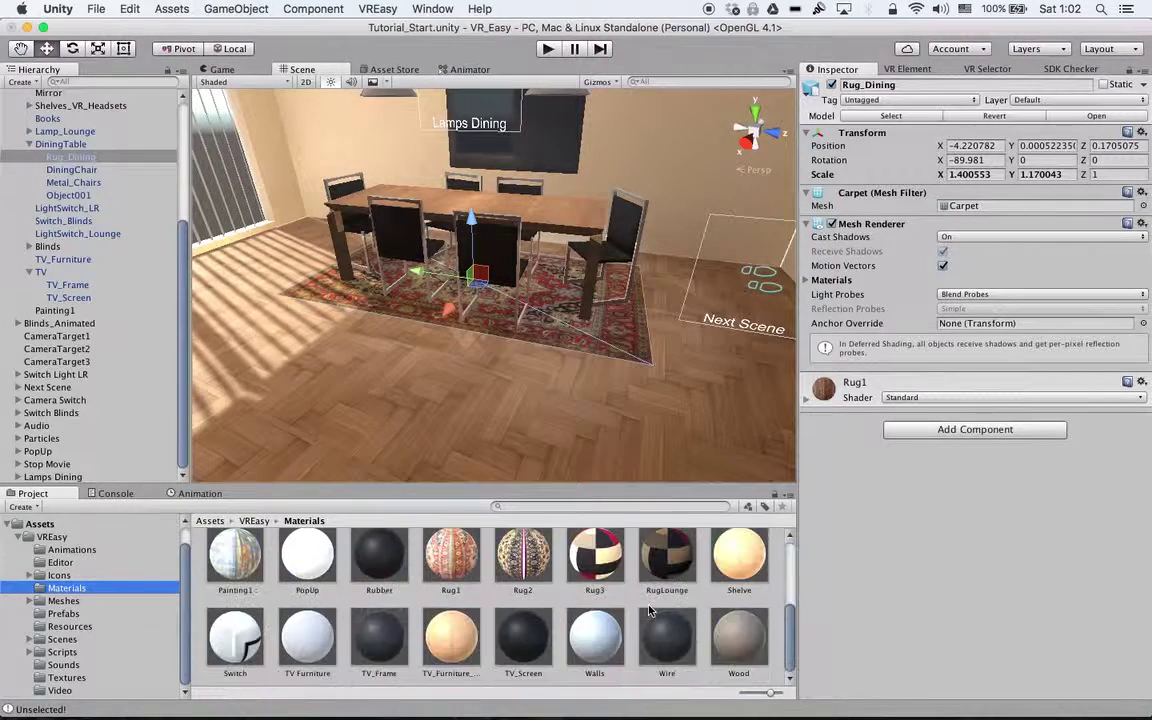
left_click(451, 570)
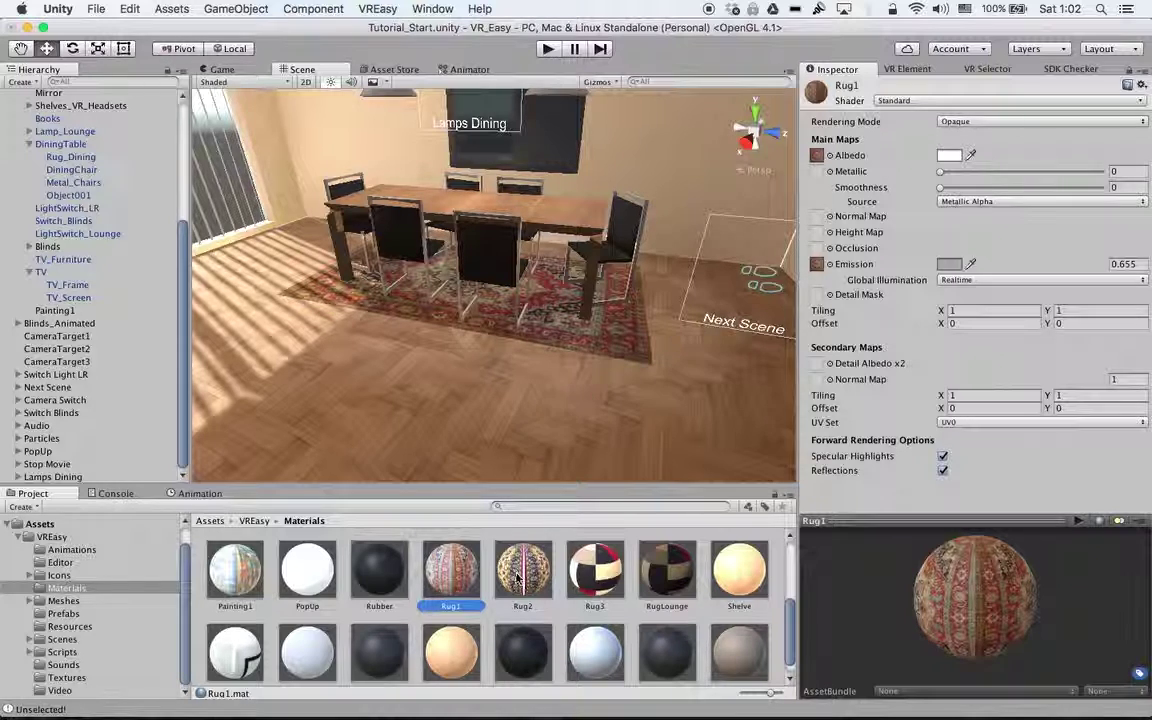
left_click(570, 343)
left_click(564, 345)
Name the VR element 'Rug Dining' and copy the name.
left_click(907, 69)
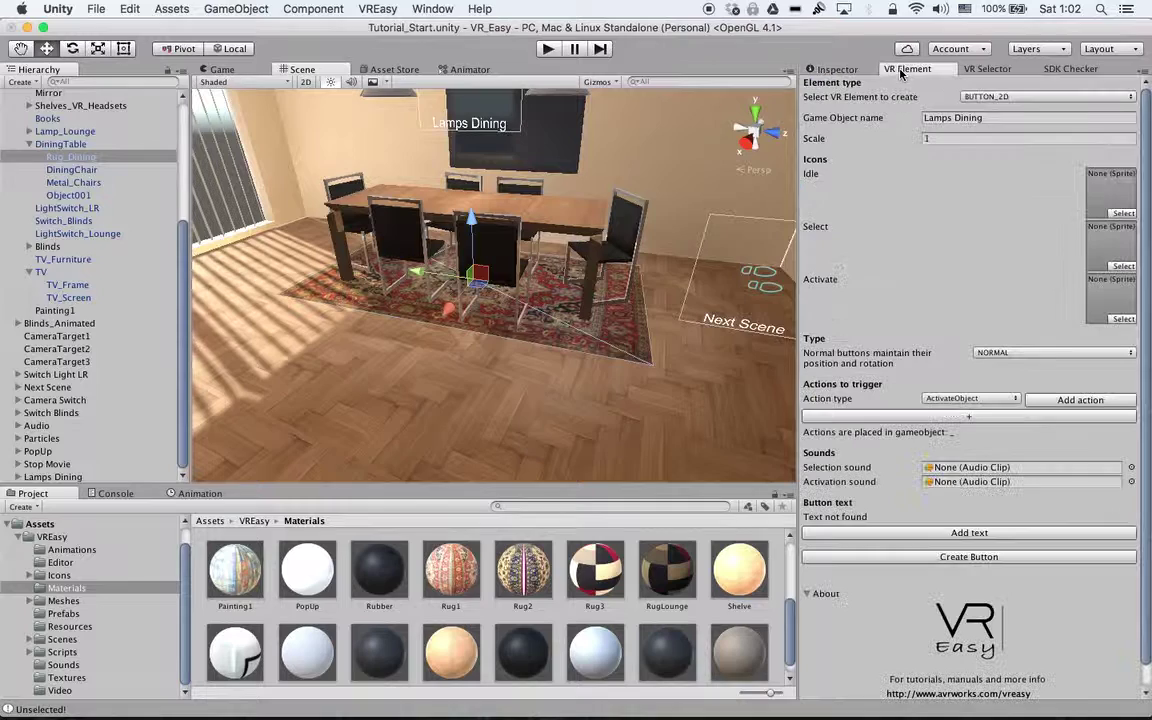
left_click(993, 117)
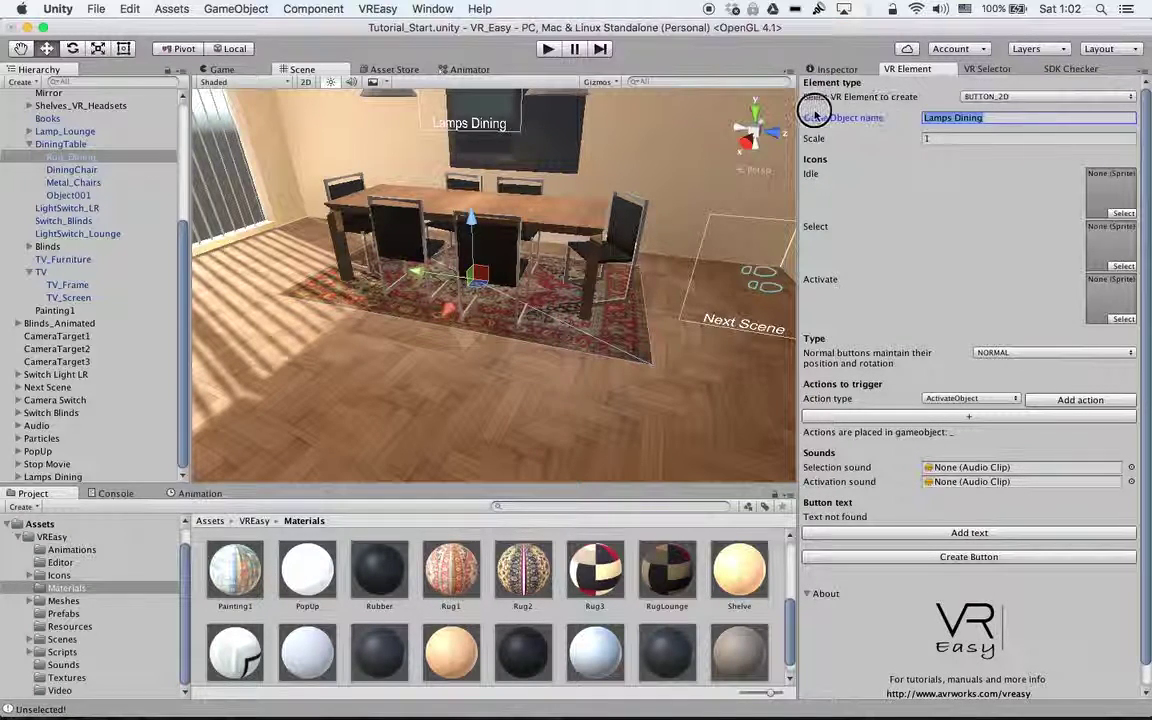
type("Rug D")
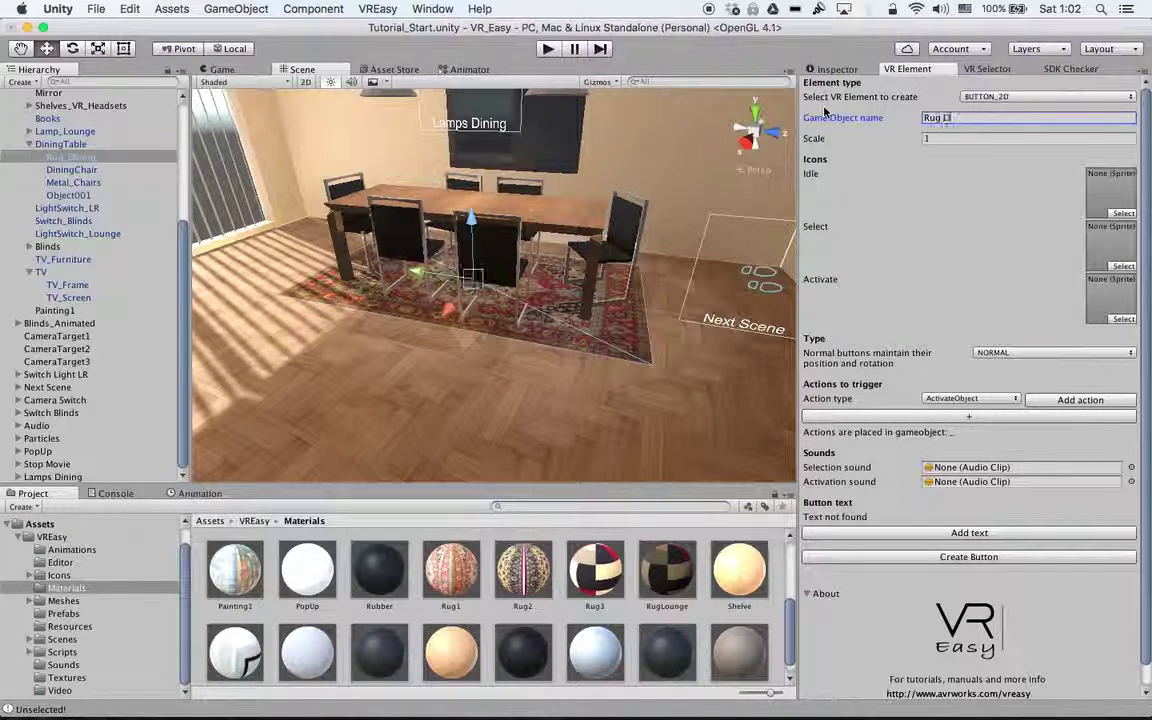
type("ining")
left_click(848, 118)
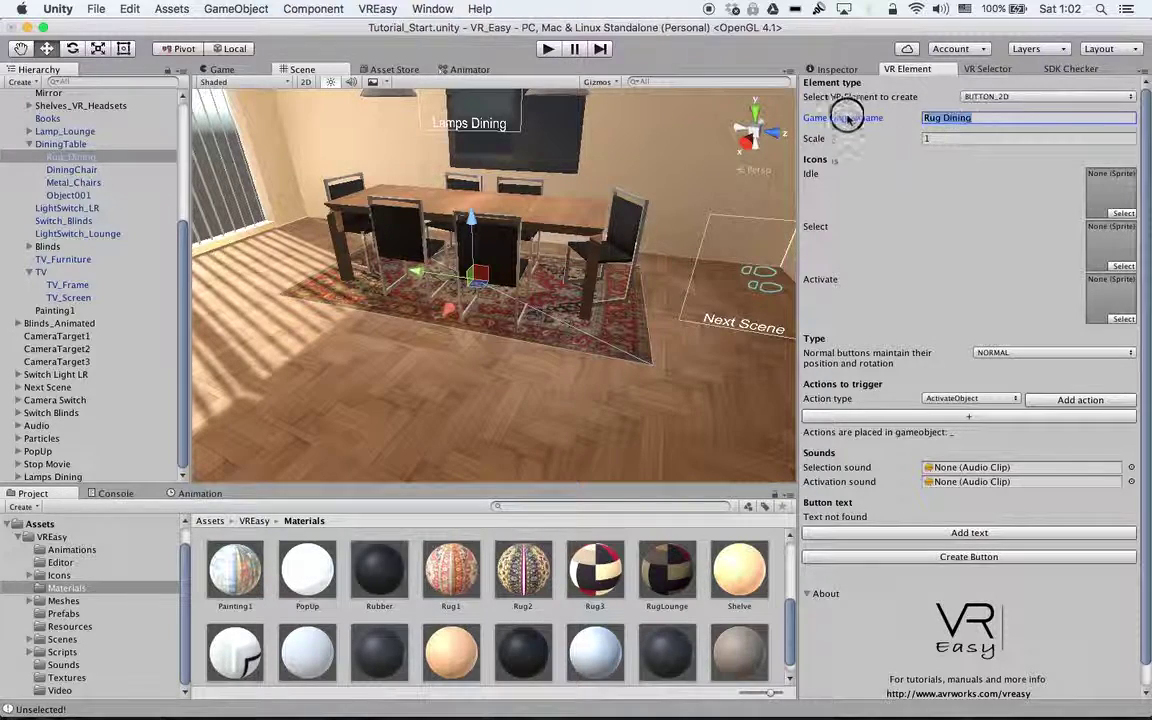
key("super+c")
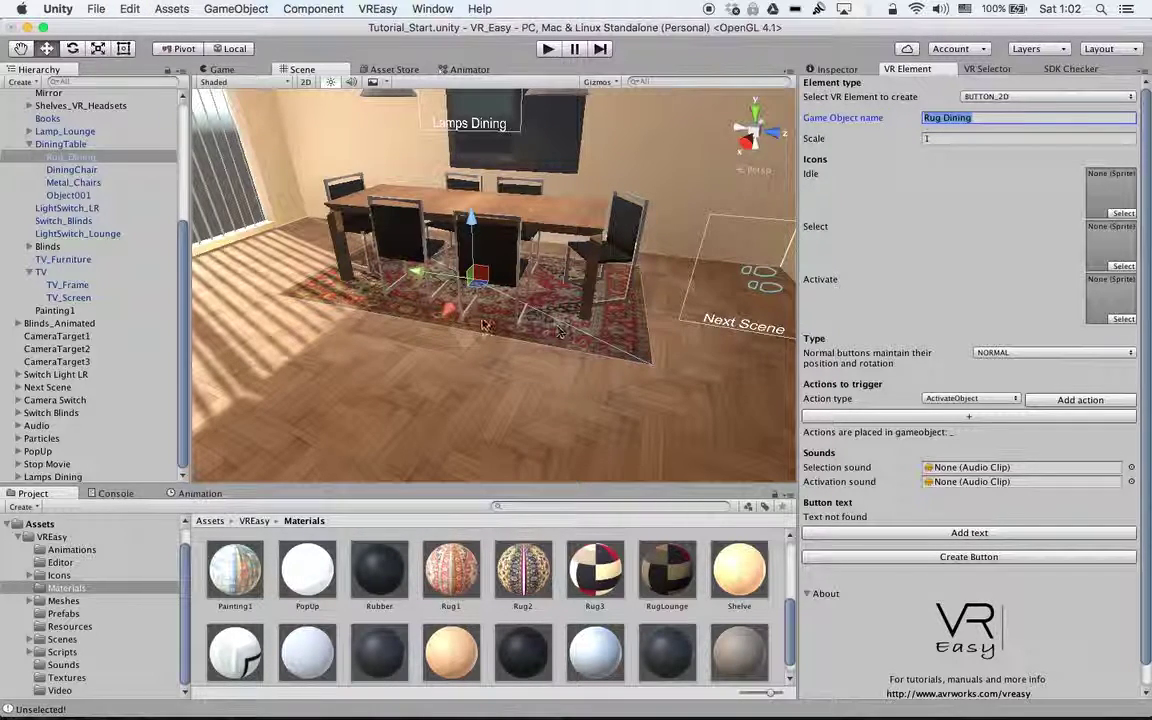
Set the checkered Material sprite from Icons as the Idle, Select and Activate icons.
left_click(62, 575)
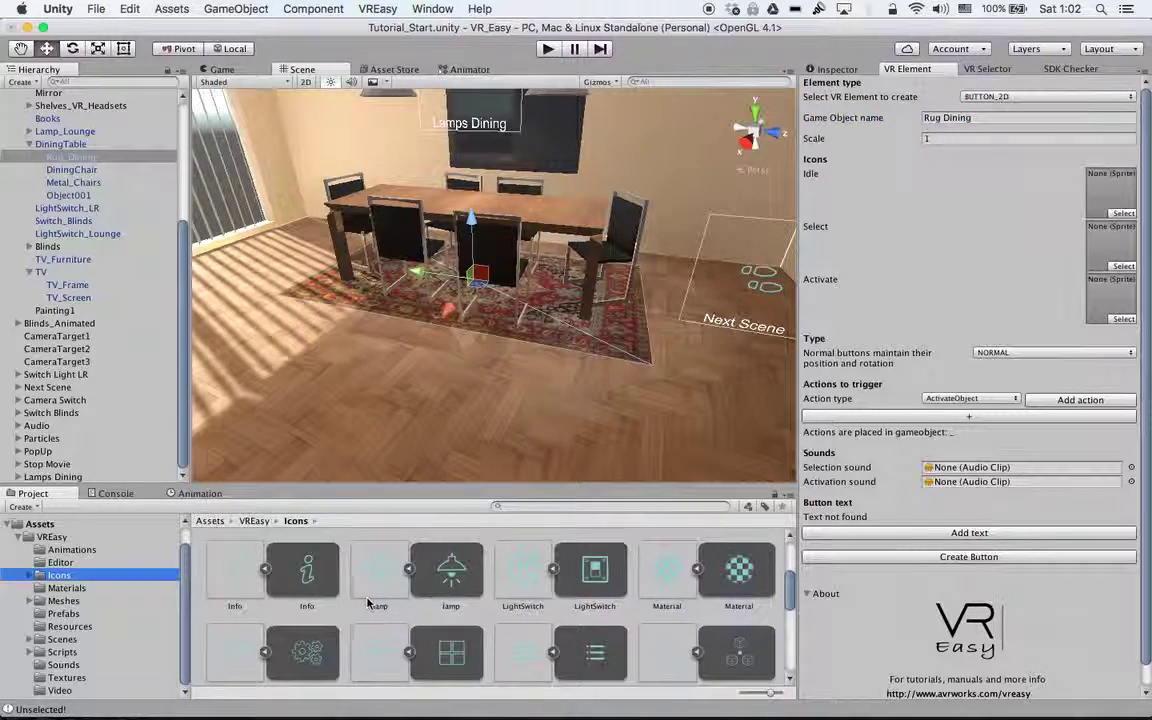
left_click_drag(666, 565, 1108, 240)
left_click_drag(739, 570, 1060, 318)
left_click(995, 352)
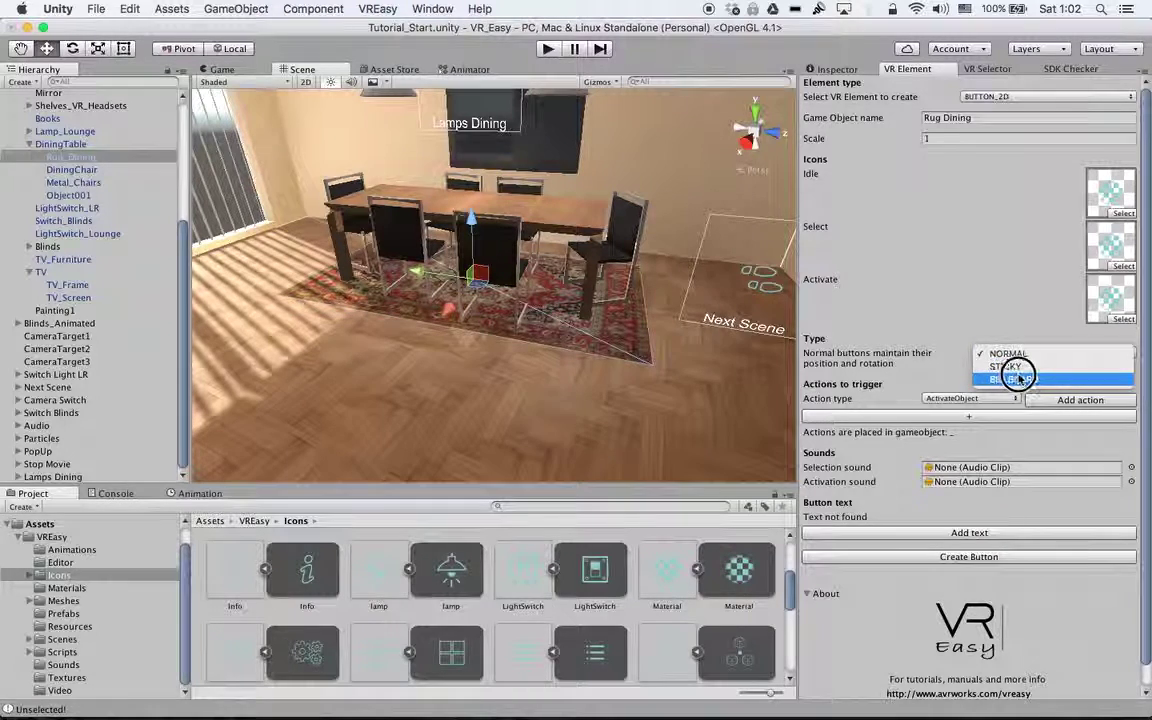
Create a BILLBOARD button with a Switch action and a text label.
left_click(1017, 378)
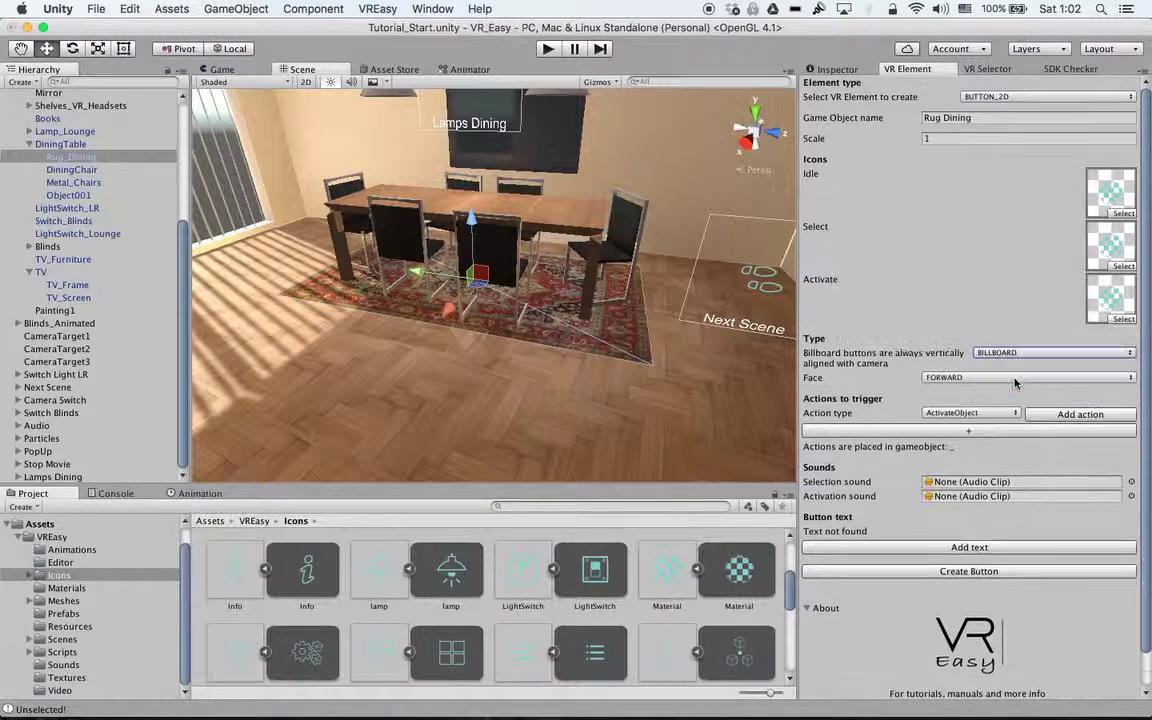
left_click(955, 413)
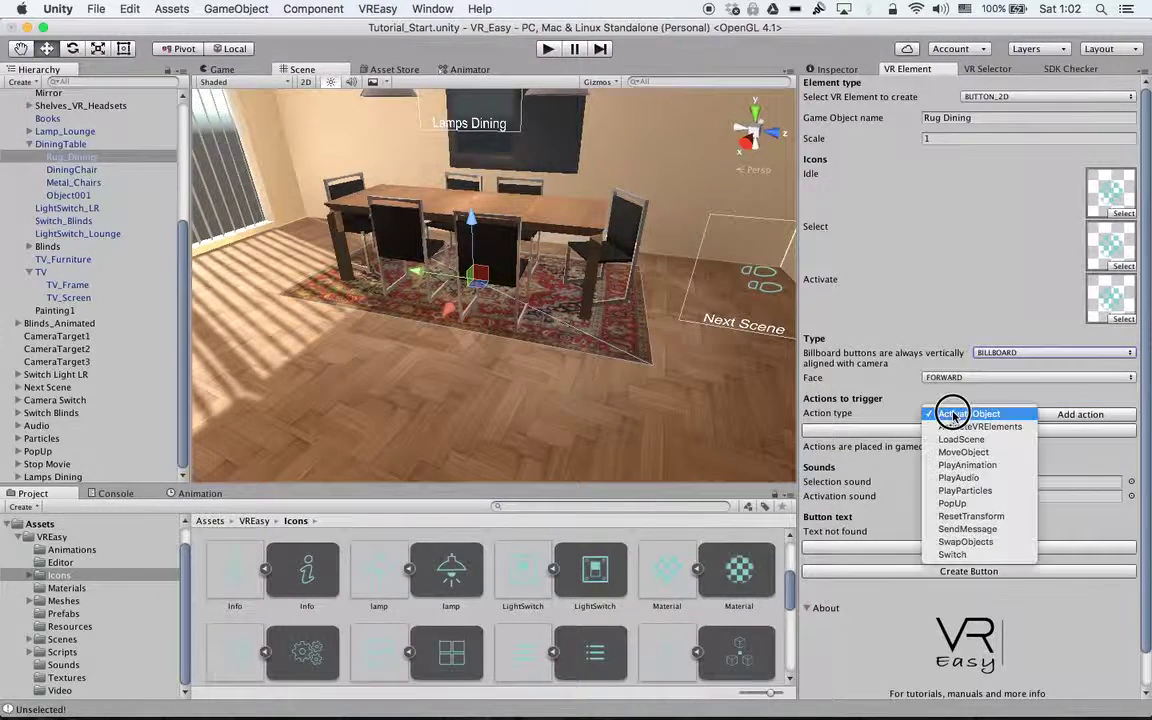
left_click(958, 556)
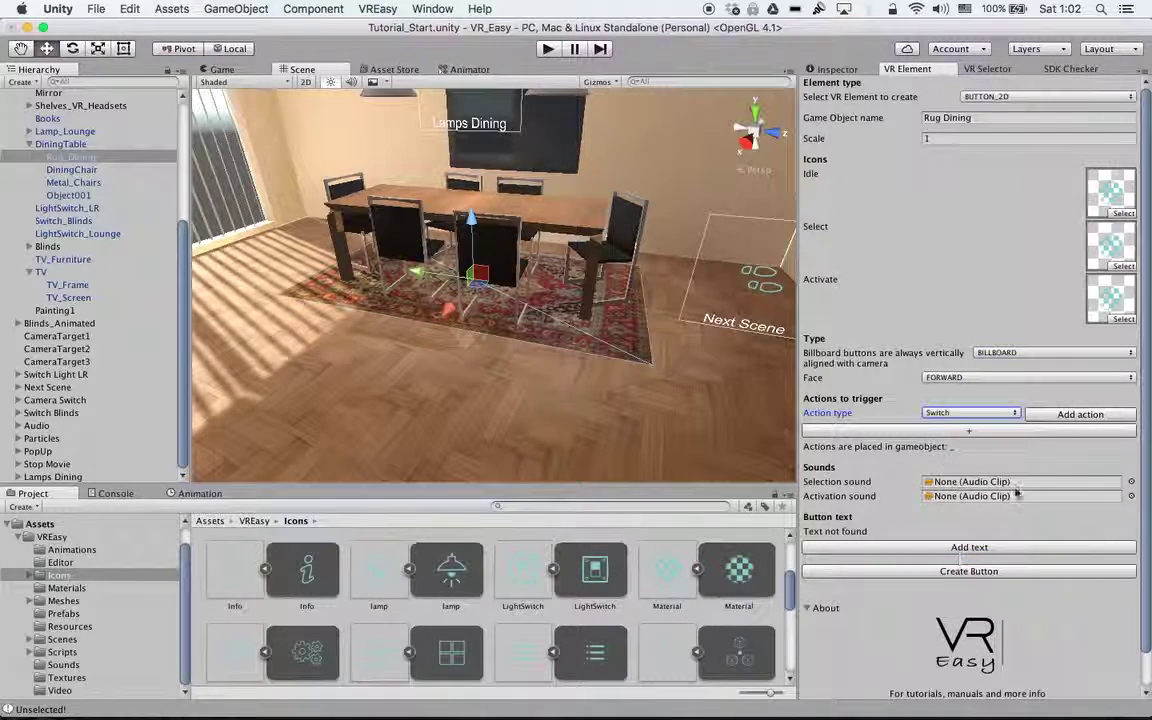
left_click(1056, 414)
left_click(983, 563)
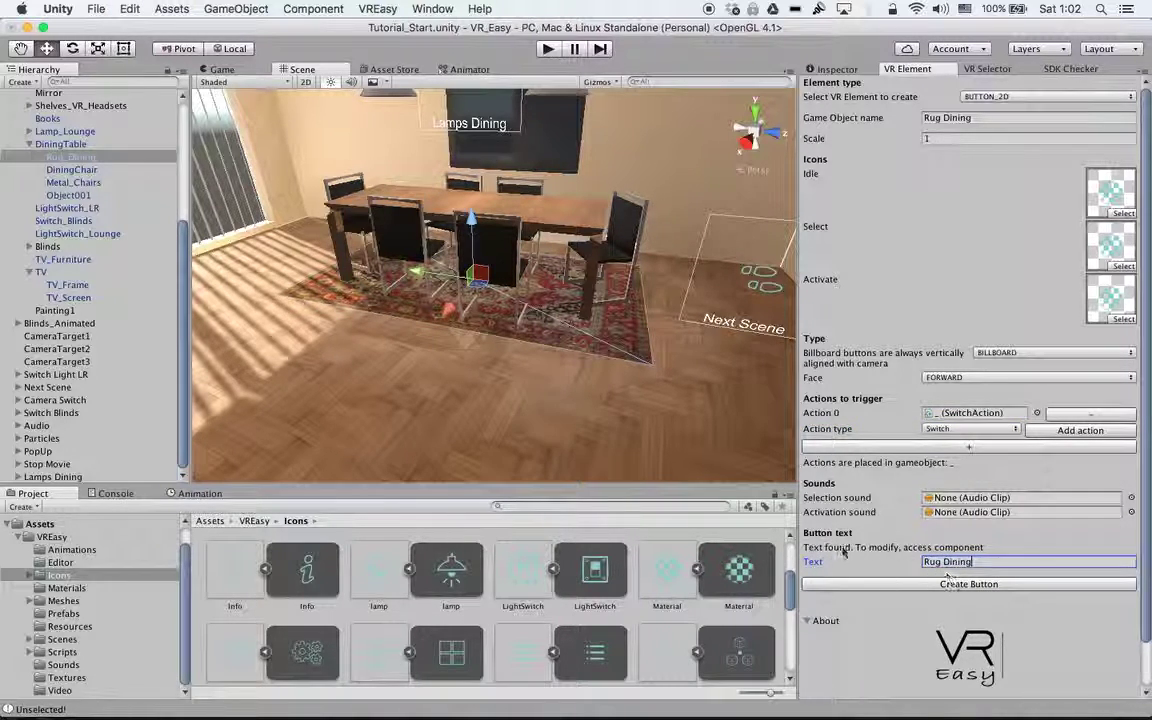
left_click(945, 589)
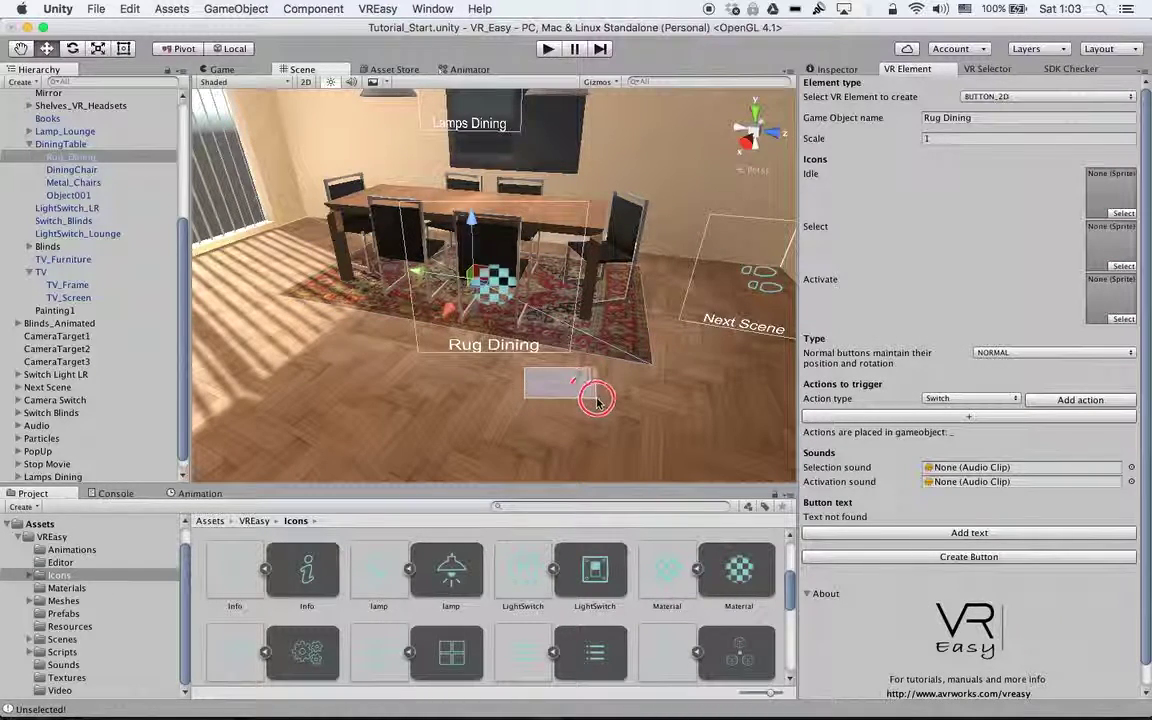
Select the new Rug Dining object in the Hierarchy and swing the view onto the dining table.
scroll(152, 440, "down", 1)
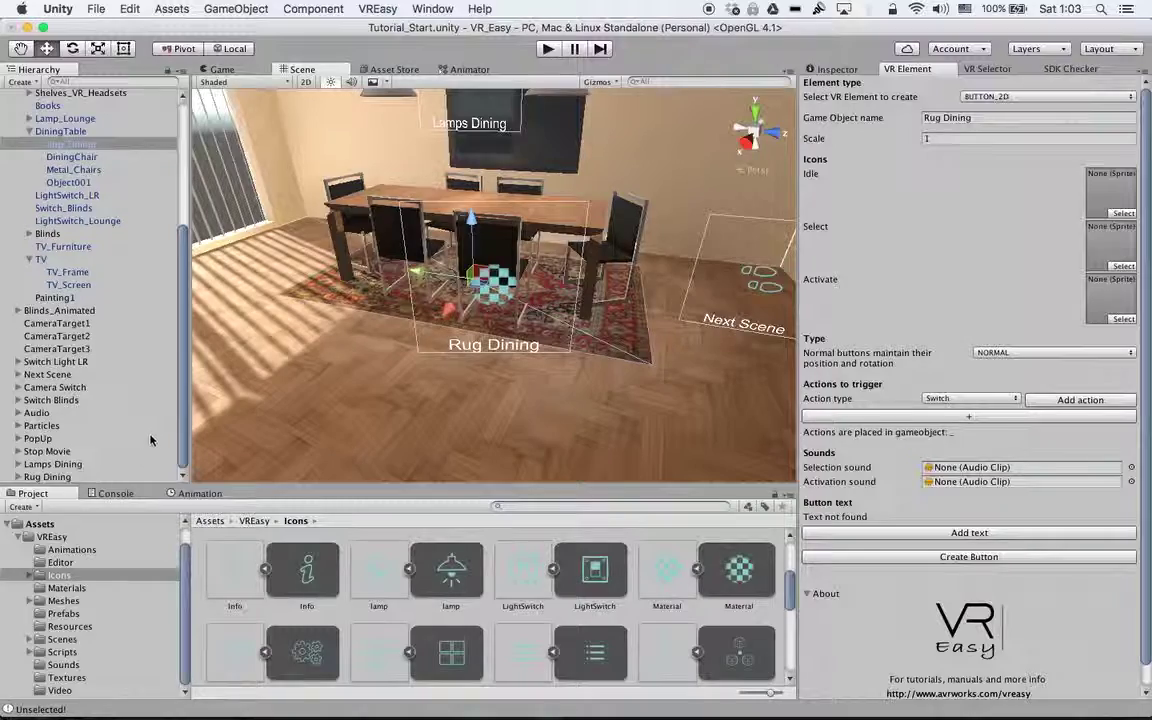
left_click(50, 477)
left_click_drag(419, 373, 462, 172, "alt")
Change the Switch Action's switch type from MESH to MATERIAL.
left_click(833, 70)
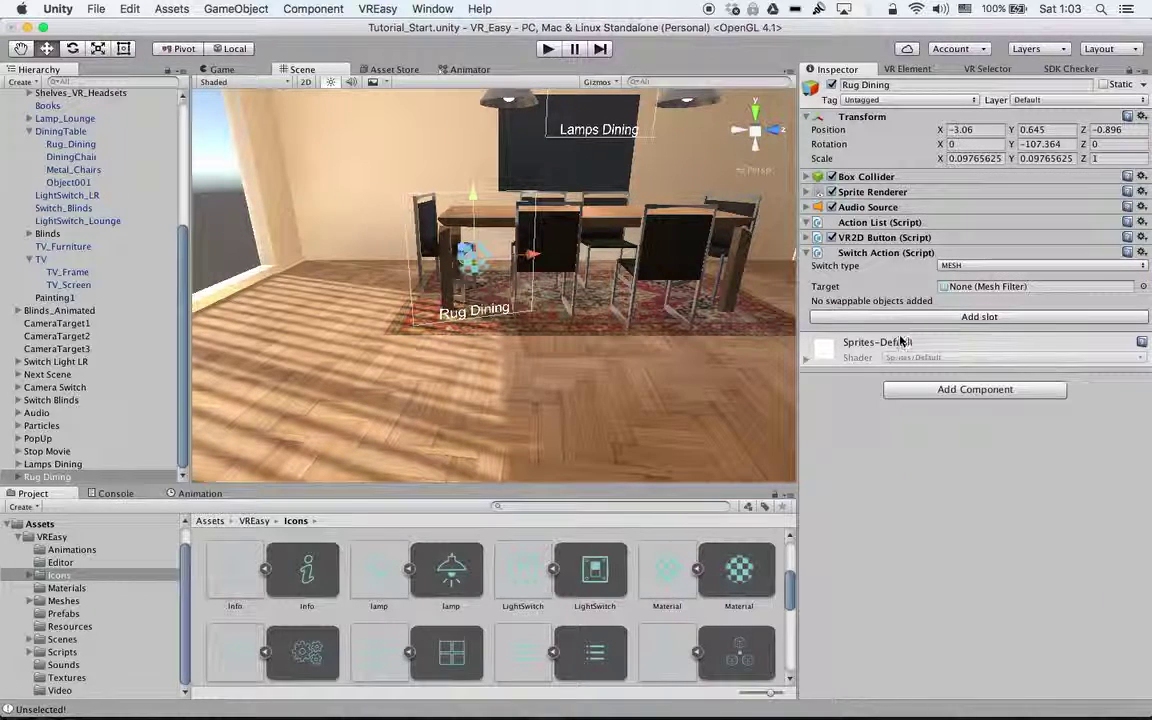
left_click(809, 238)
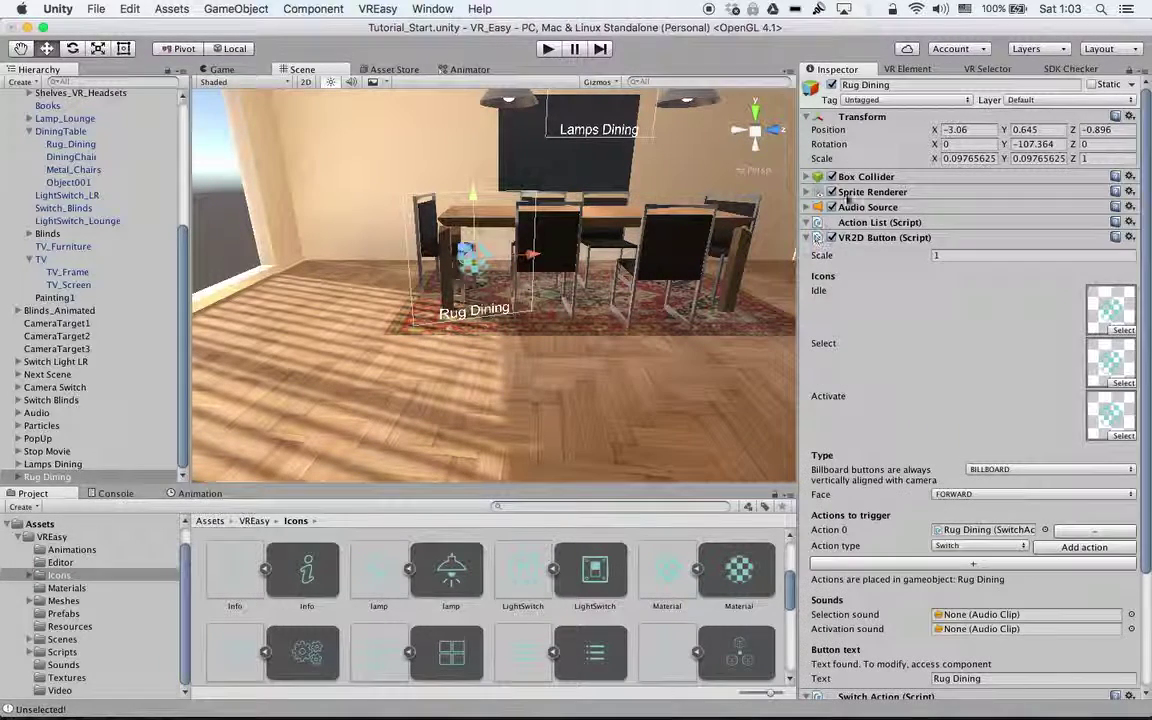
left_click(809, 238)
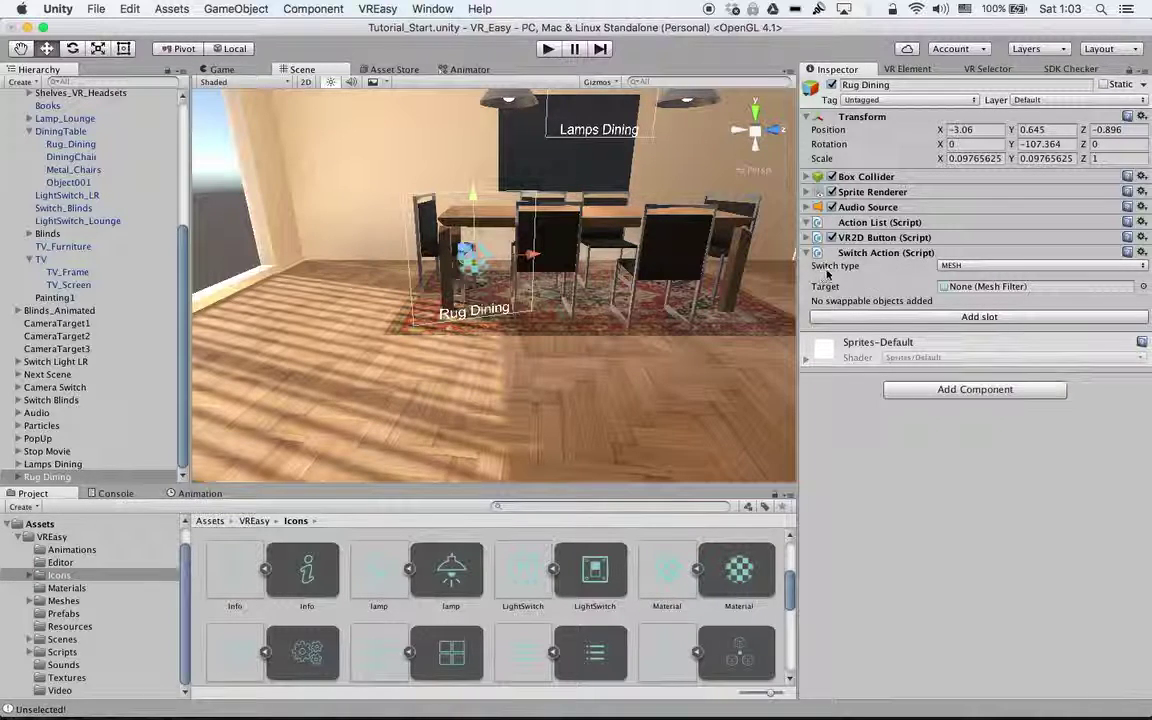
left_click(965, 266)
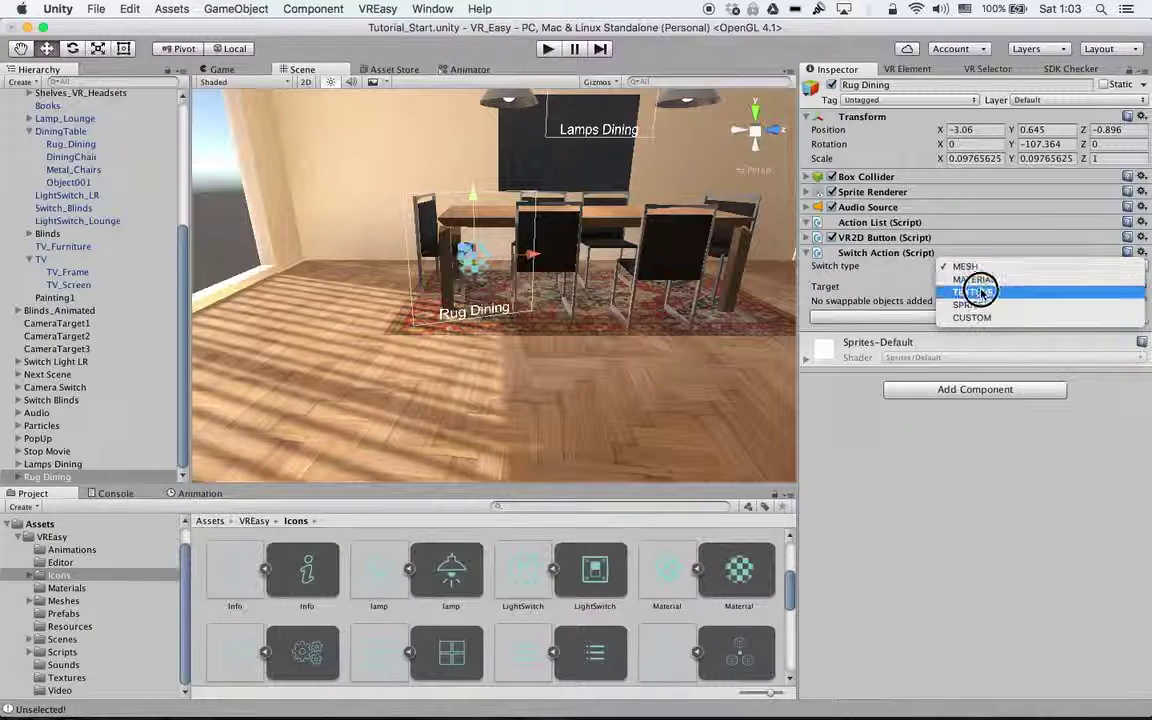
left_click(986, 279)
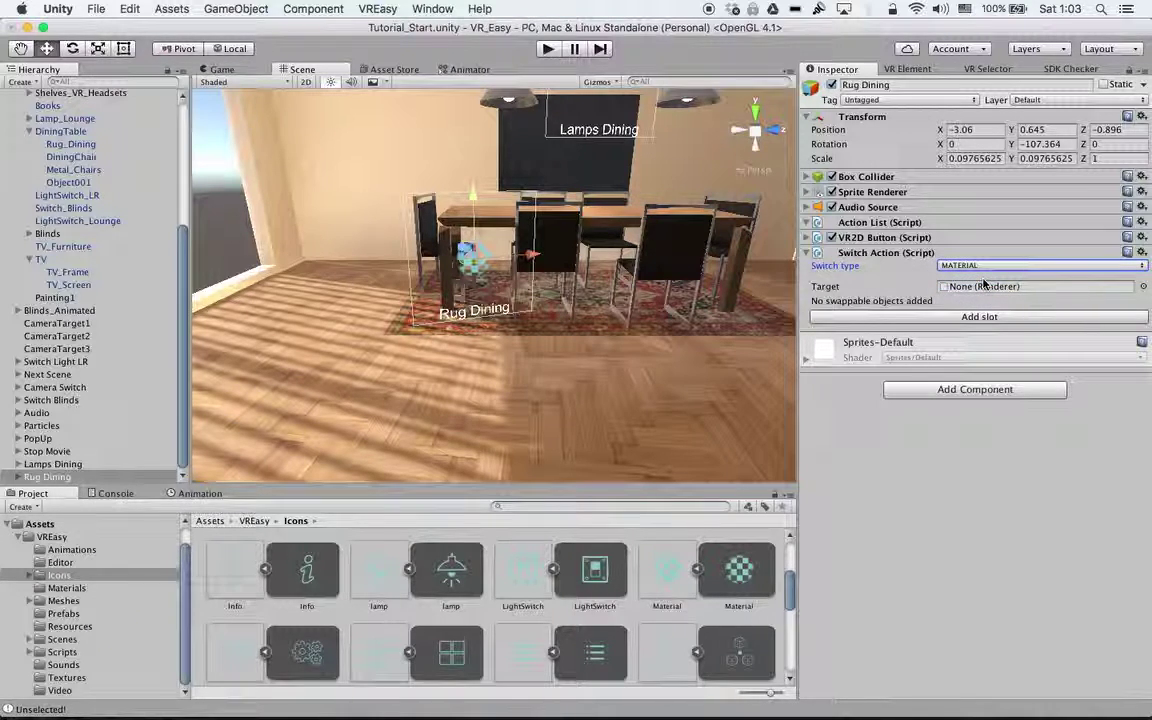
Set Rug_Dining as the Switch Action target, giving Rug1 as swap 1, and add a second slot.
left_click(555, 334)
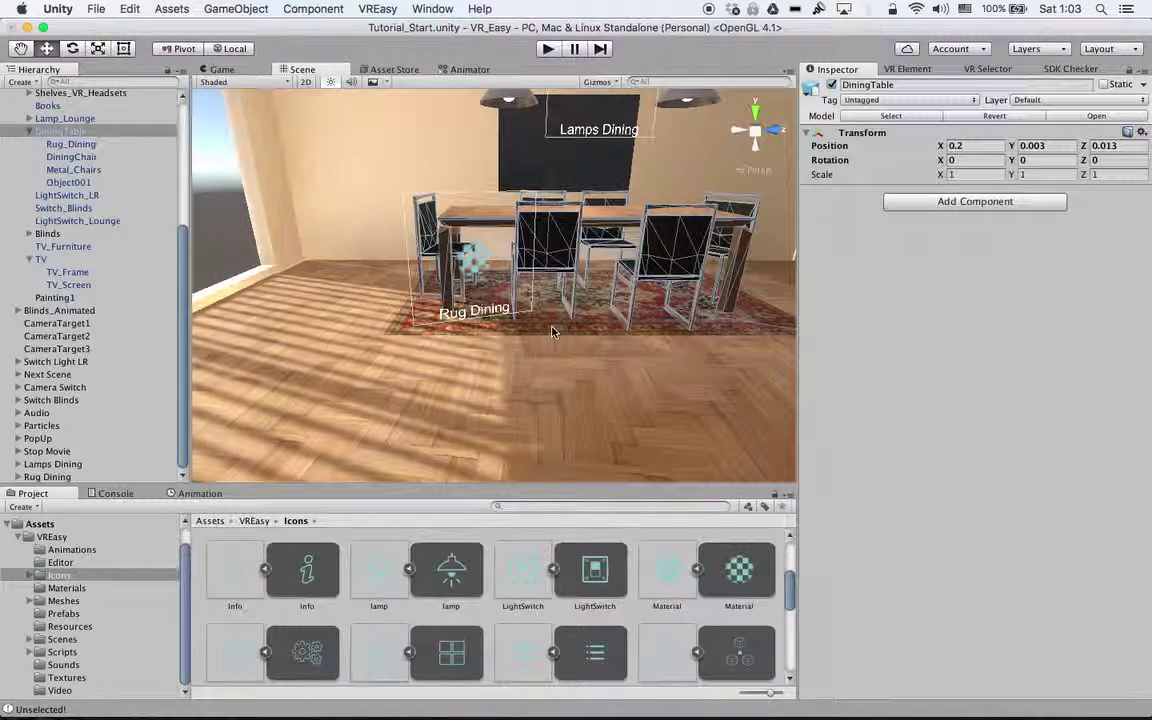
left_click(552, 332)
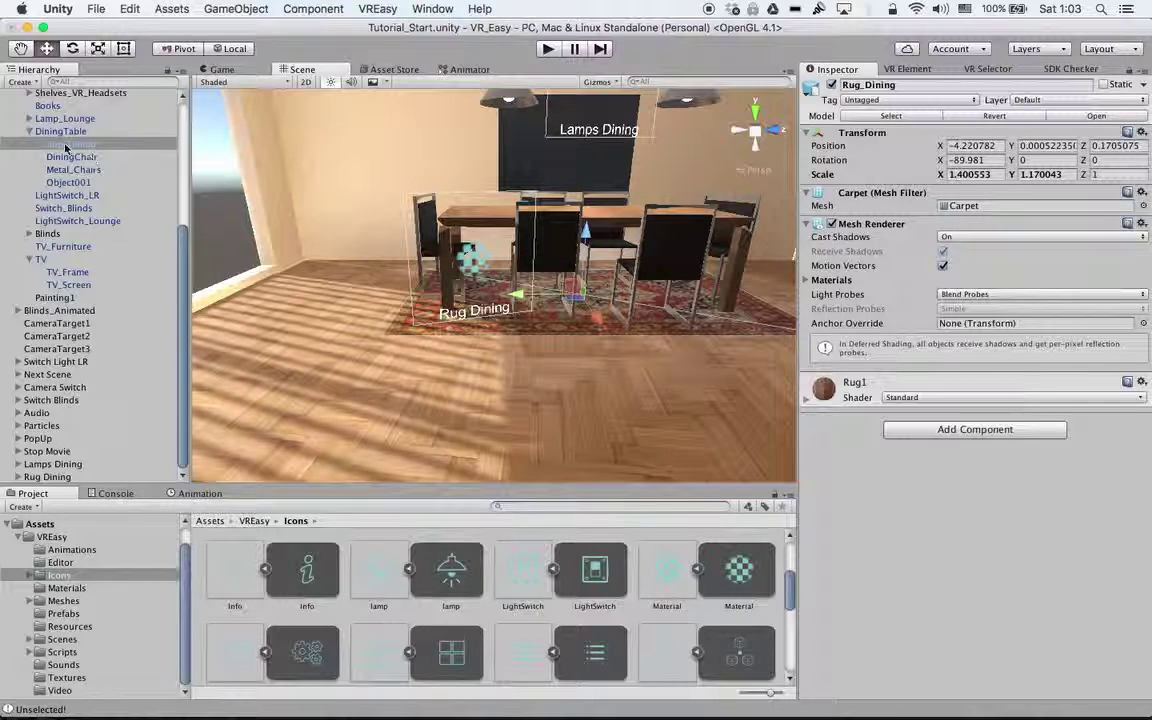
left_click(45, 477)
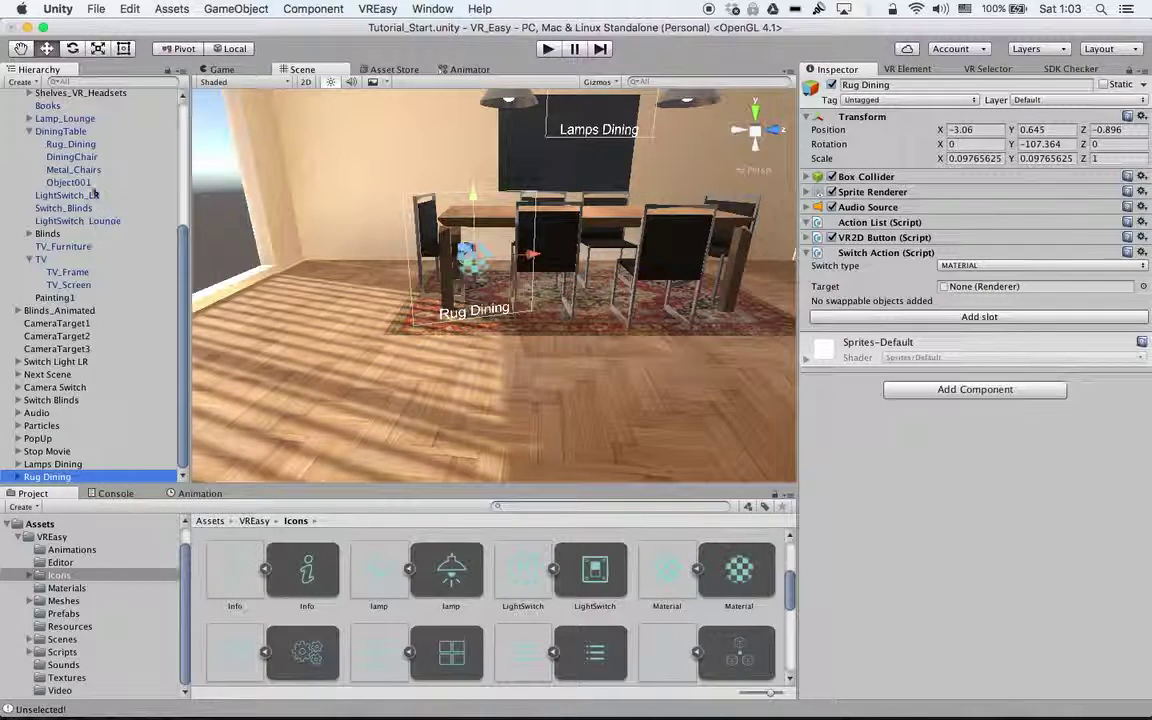
left_click_drag(75, 148, 965, 290)
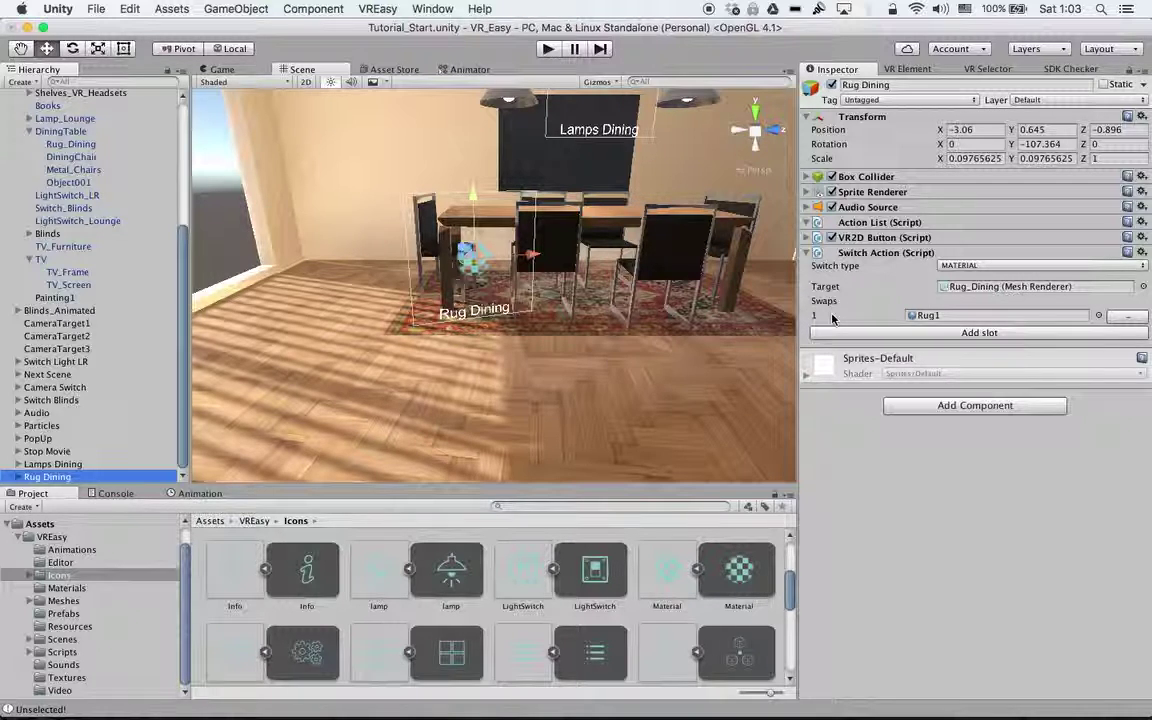
left_click(953, 335)
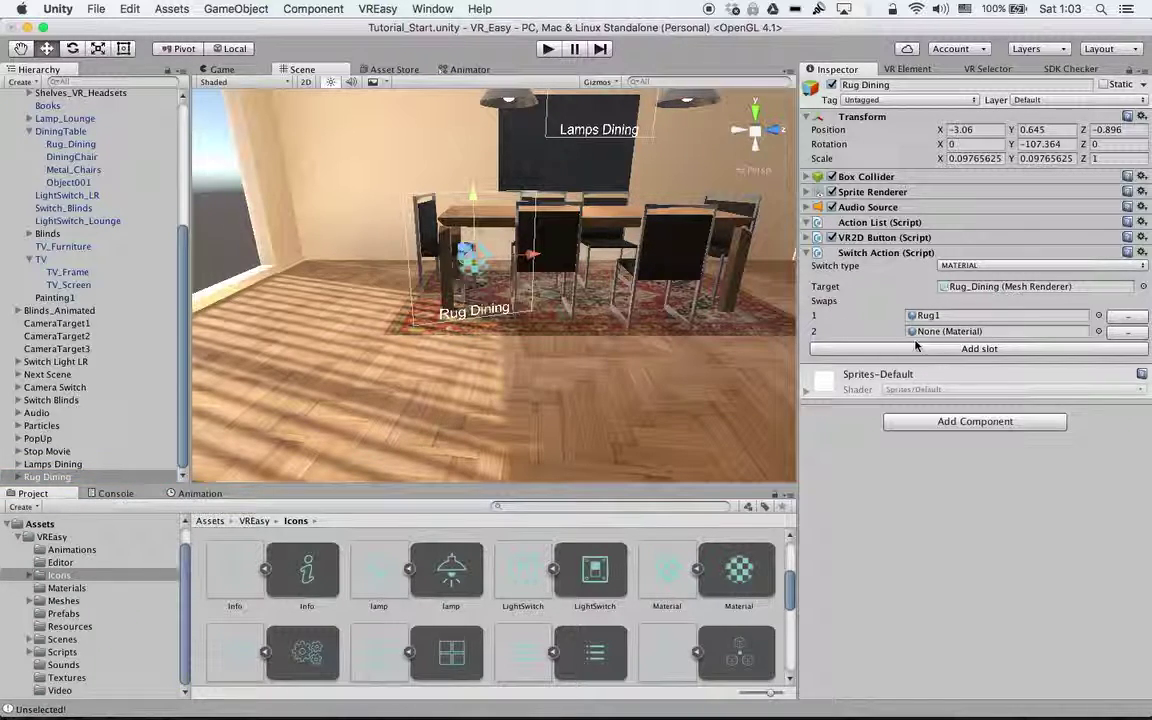
Add a third slot, put Rug2 and Rug3 in swap slots 2 and 3, and enter Play mode.
left_click(67, 588)
scroll(533, 632, "down", 5)
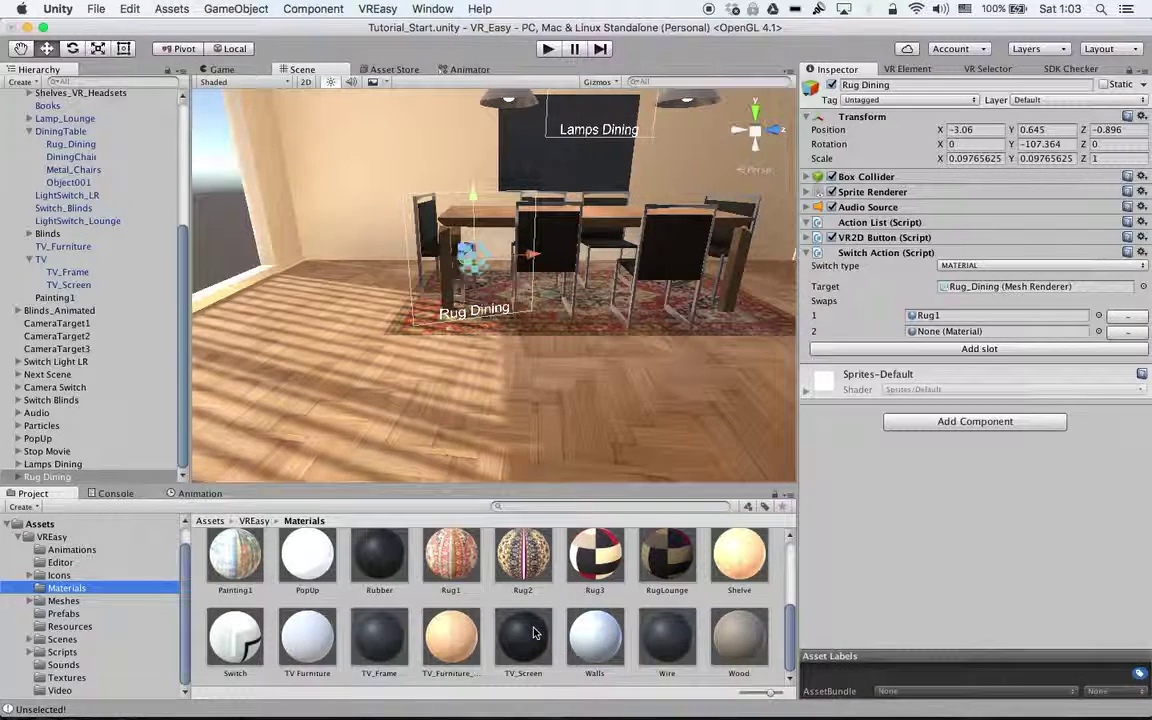
left_click(947, 350)
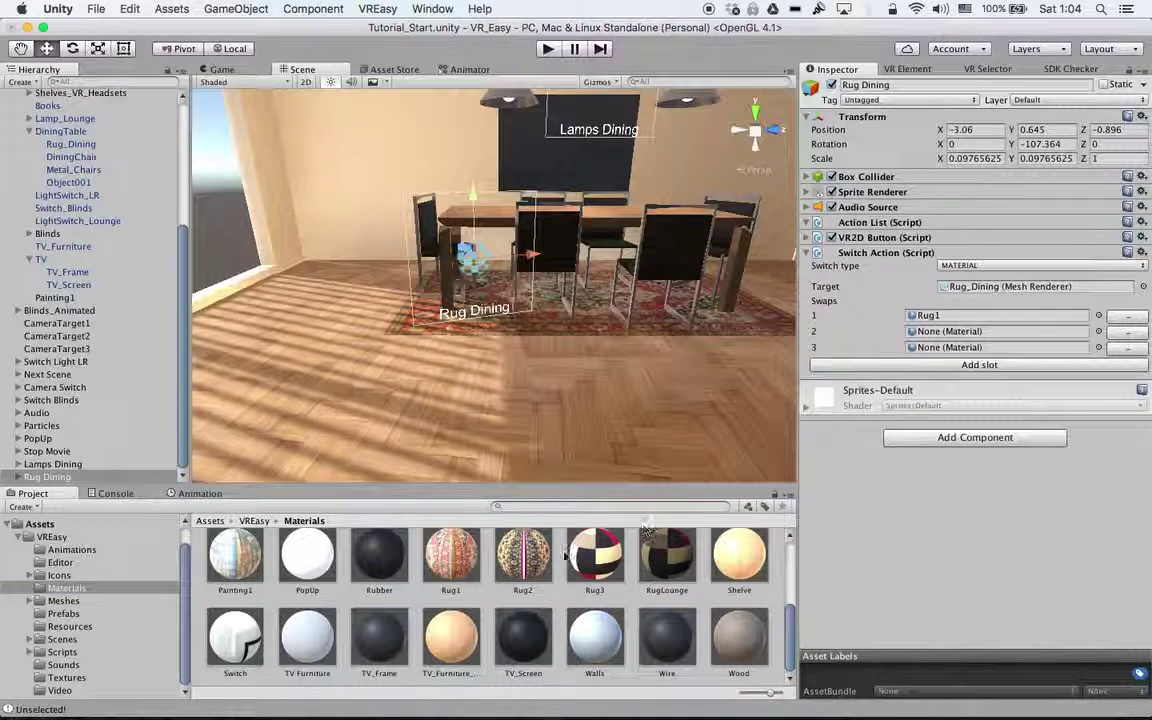
left_click_drag(523, 555, 918, 331)
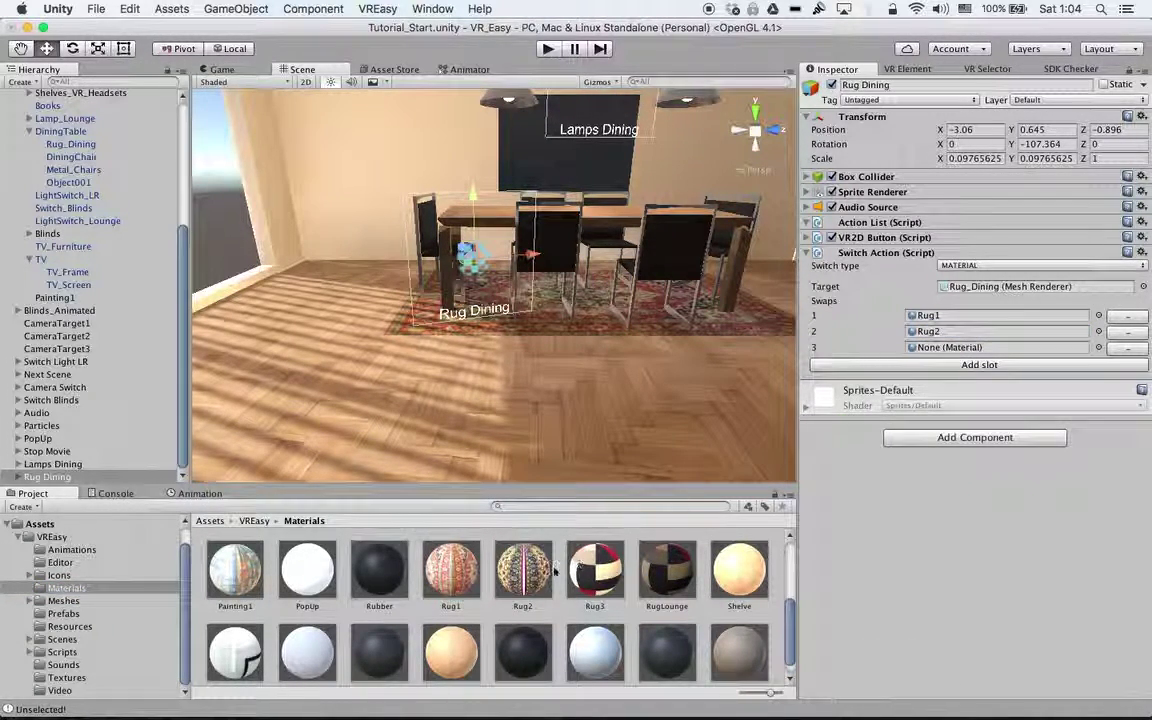
left_click_drag(595, 568, 932, 352)
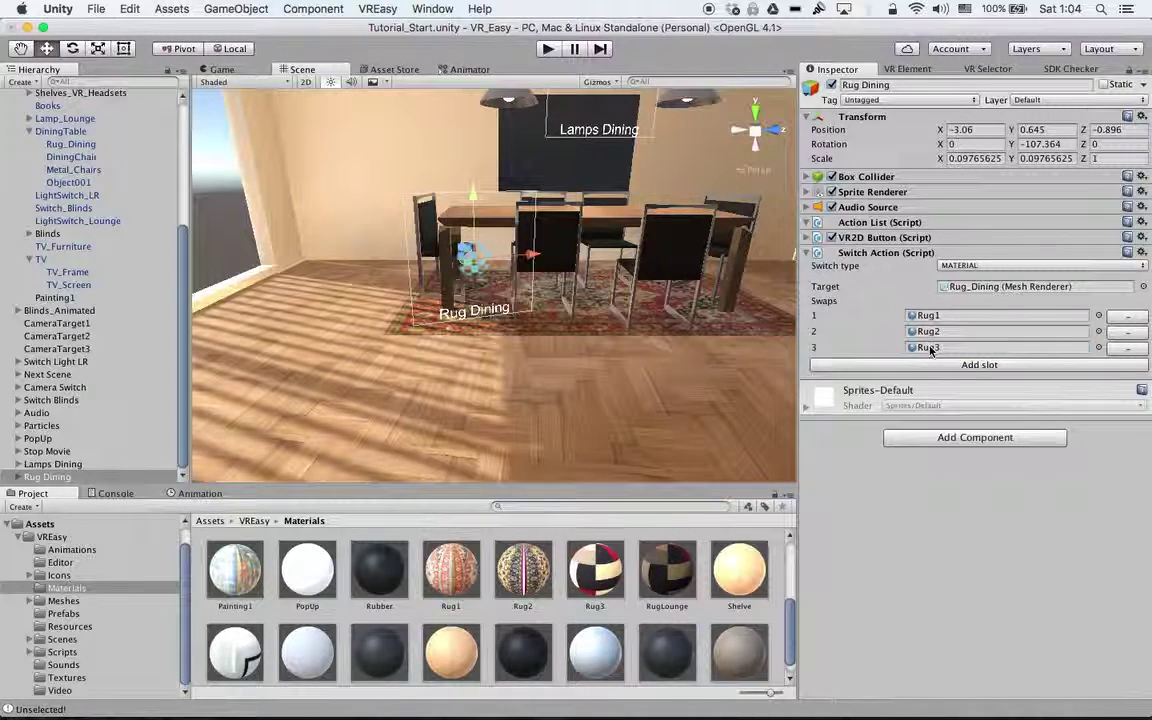
left_click(548, 50)
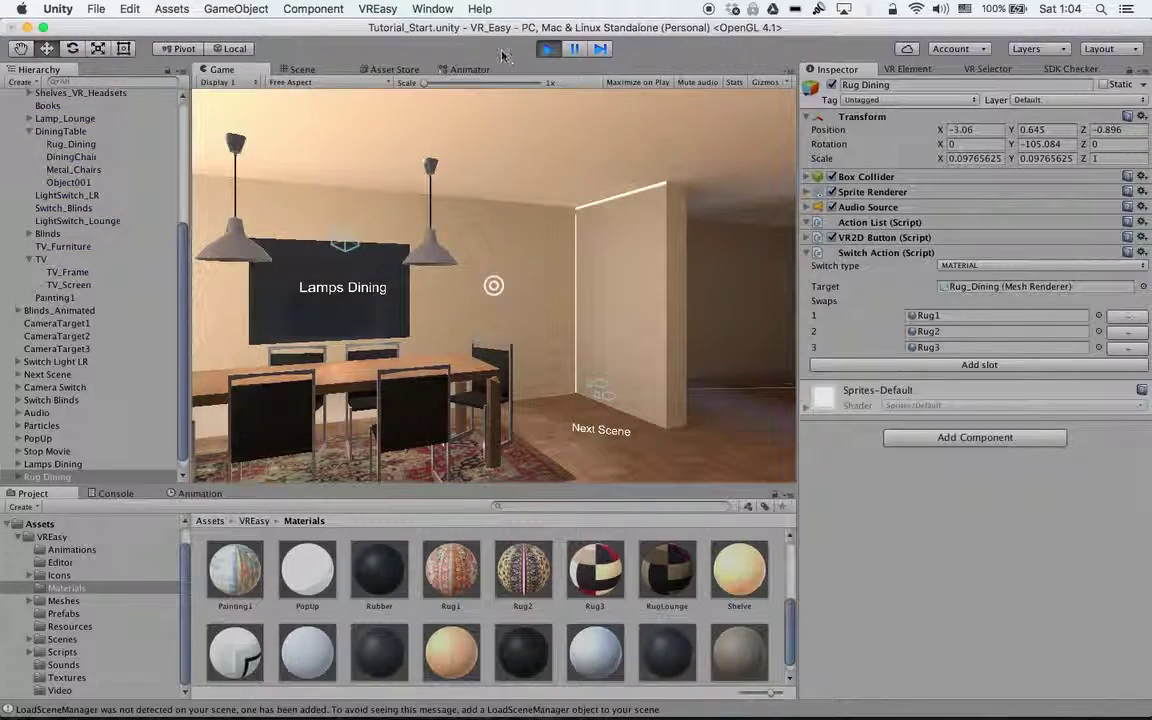
In Play mode, turn the Main Camera's Rotation Y to face the dining table and rug.
scroll(145, 230, "up", 5)
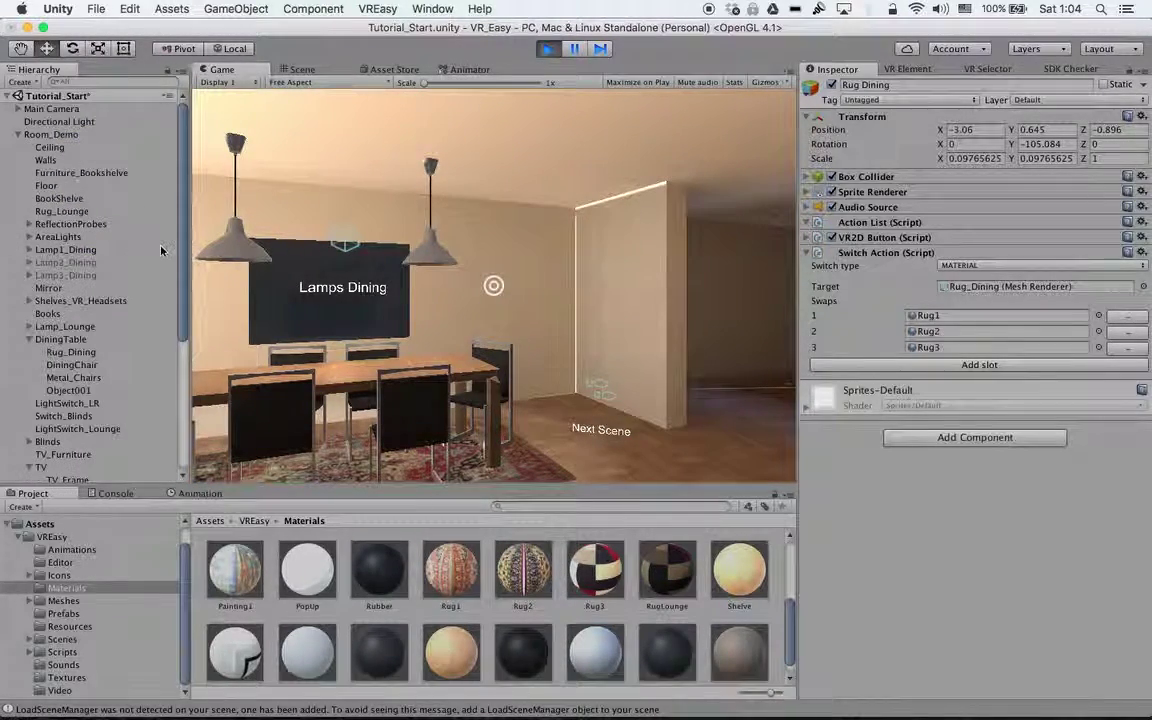
left_click(18, 135)
left_click(50, 108)
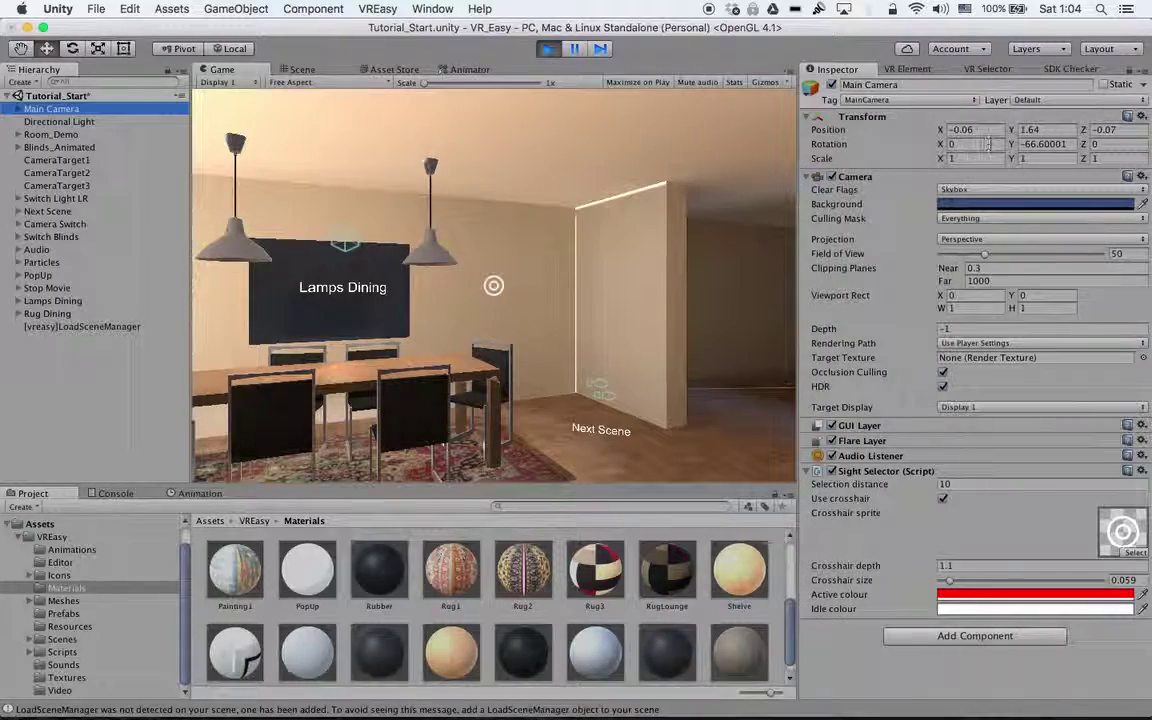
left_click_drag(1012, 144, 131, 194)
mouse_move(982, 148)
left_mouse_down()
mouse_move(965, 136)
mouse_move(995, 134)
mouse_move(993, 123)
mouse_move(964, 129)
mouse_move(996, 135)
mouse_move(966, 141)
left_mouse_up()
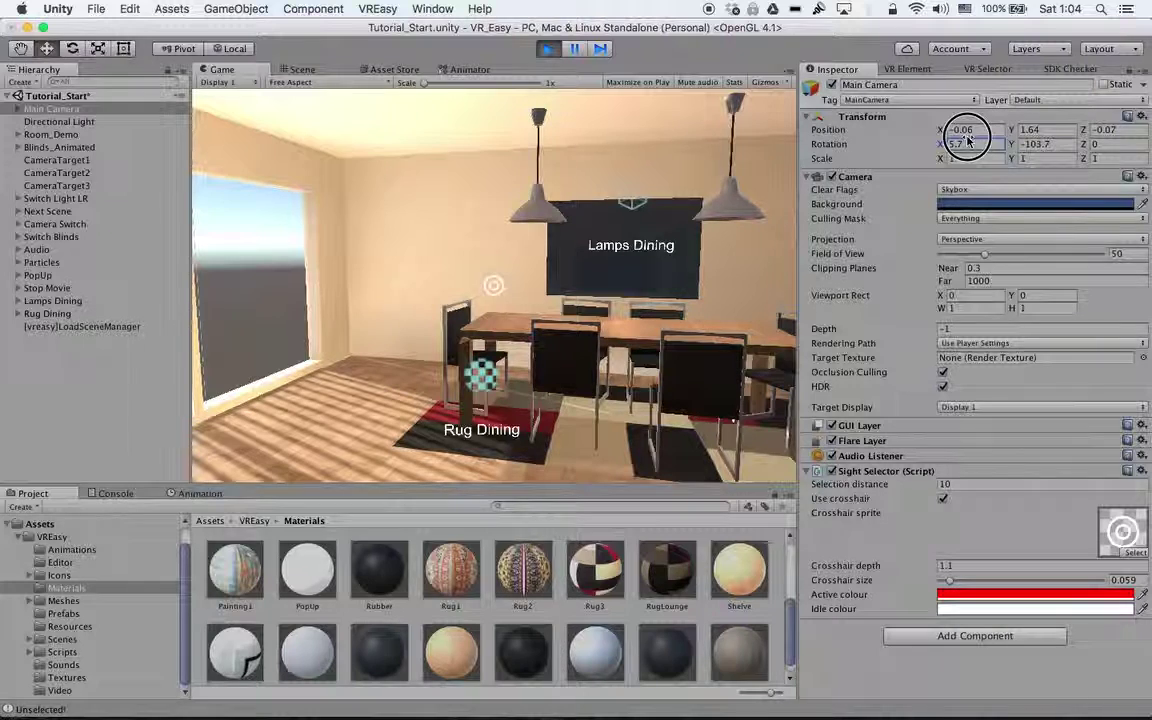
Stop the running game and go back to the VR Element creator via VR Selector.
left_click(548, 49)
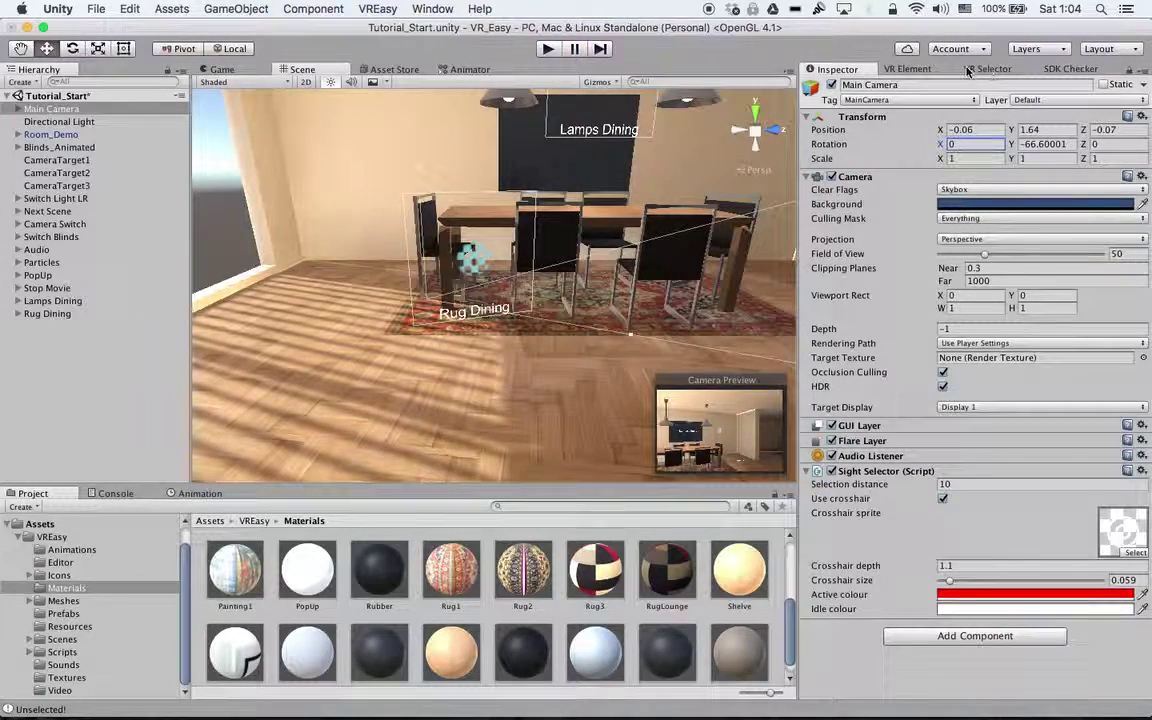
left_click(977, 69)
left_click(897, 69)
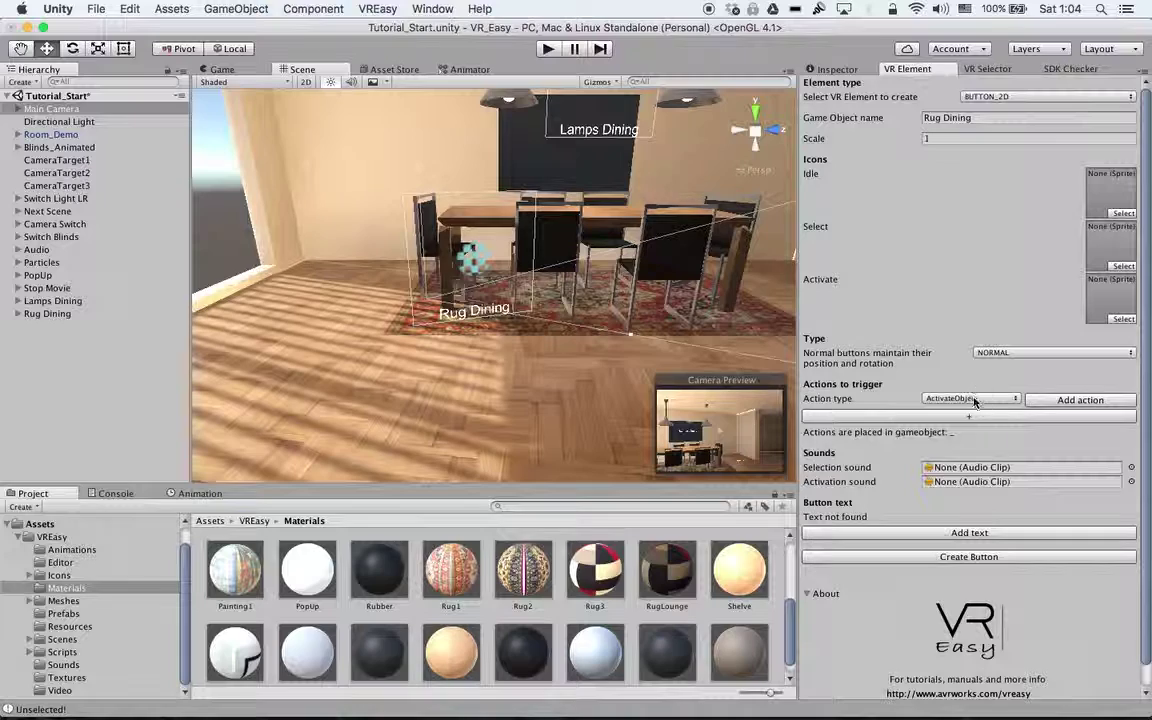
Check the action type list, leave it on ActivateObject, and deselect the Main Camera.
left_click(970, 398)
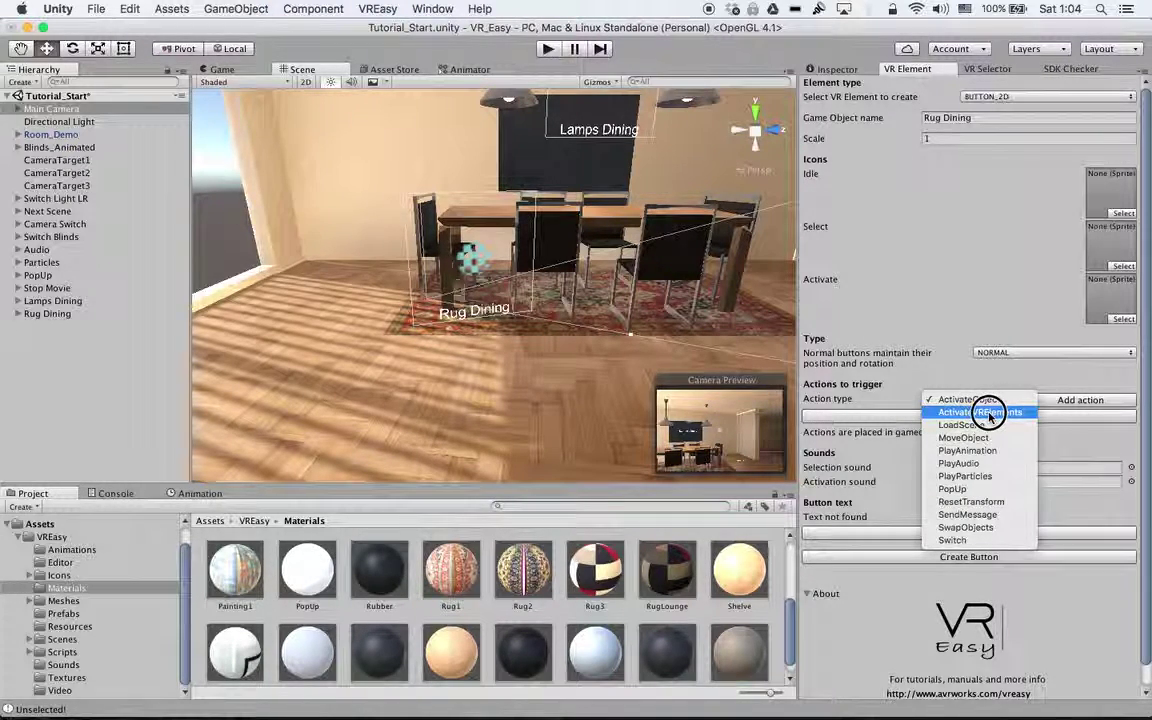
left_click(265, 240)
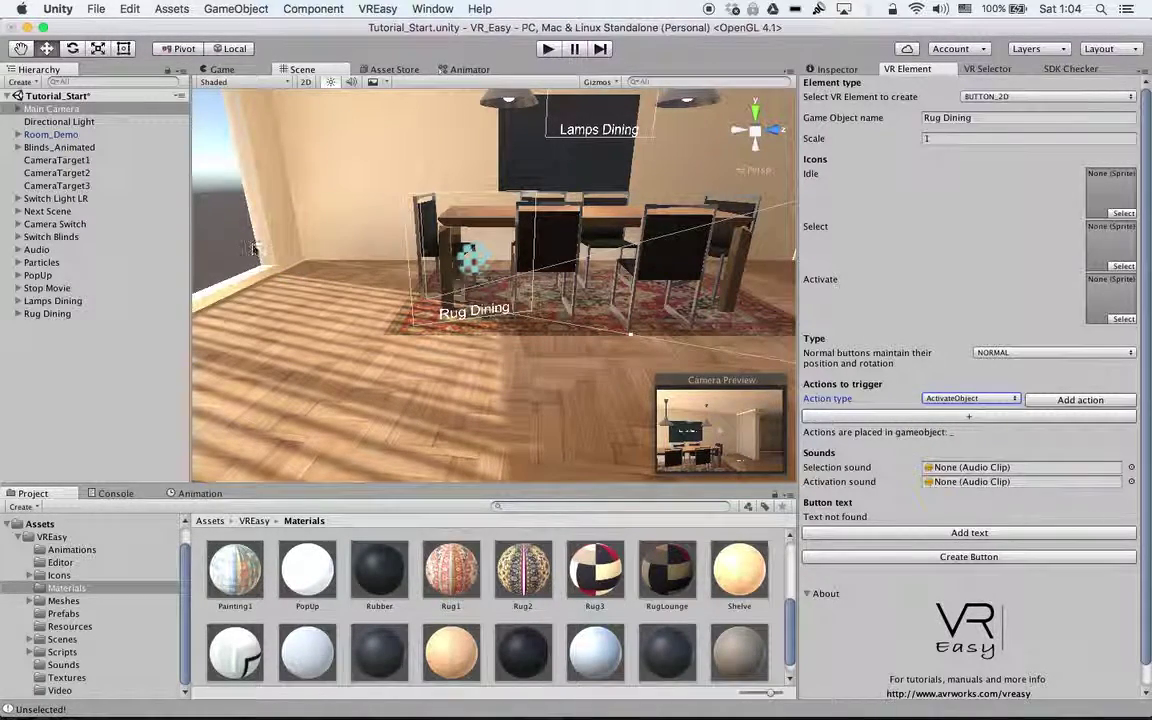
left_click(372, 356)
scroll(372, 356, "down", 5)
Orbit the Scene view overhead to survey the whole room, keeping the action type as ActivateObject.
left_click_drag(380, 350, 588, 317, "alt")
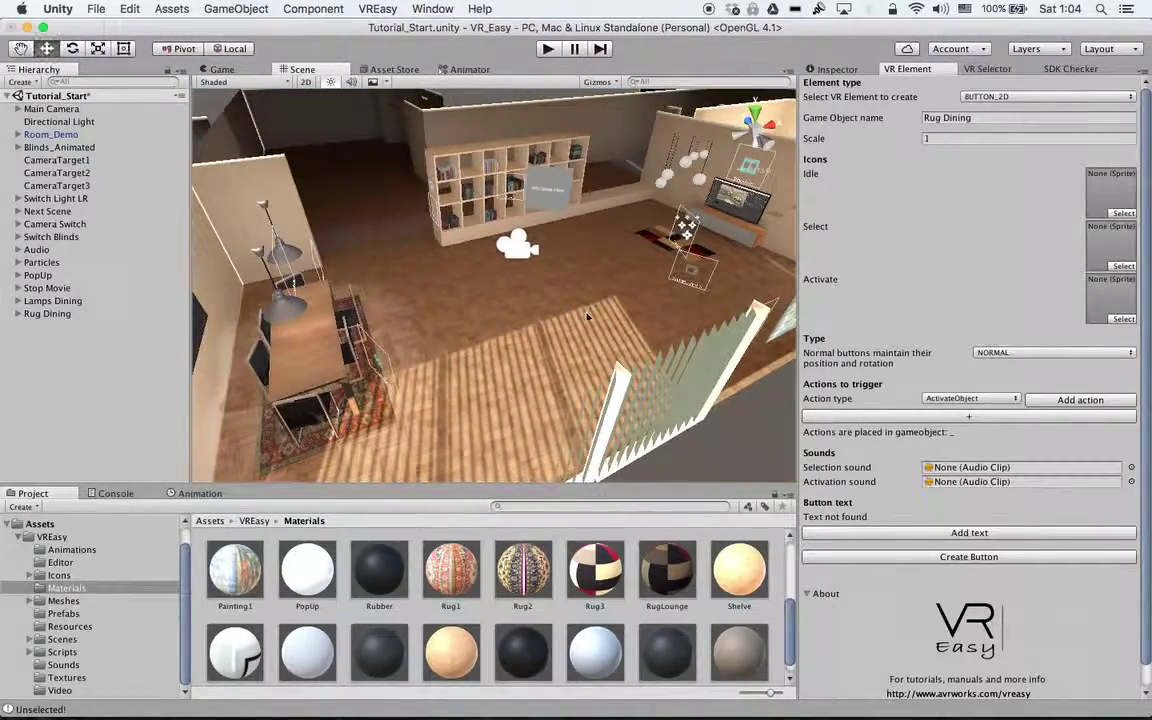
mouse_move(553, 242)
left_mouse_down("alt")
mouse_move(450, 231)
mouse_move(342, 249)
mouse_move(553, 242)
mouse_move(589, 227)
mouse_move(548, 232)
mouse_move(557, 225)
left_mouse_up("alt")
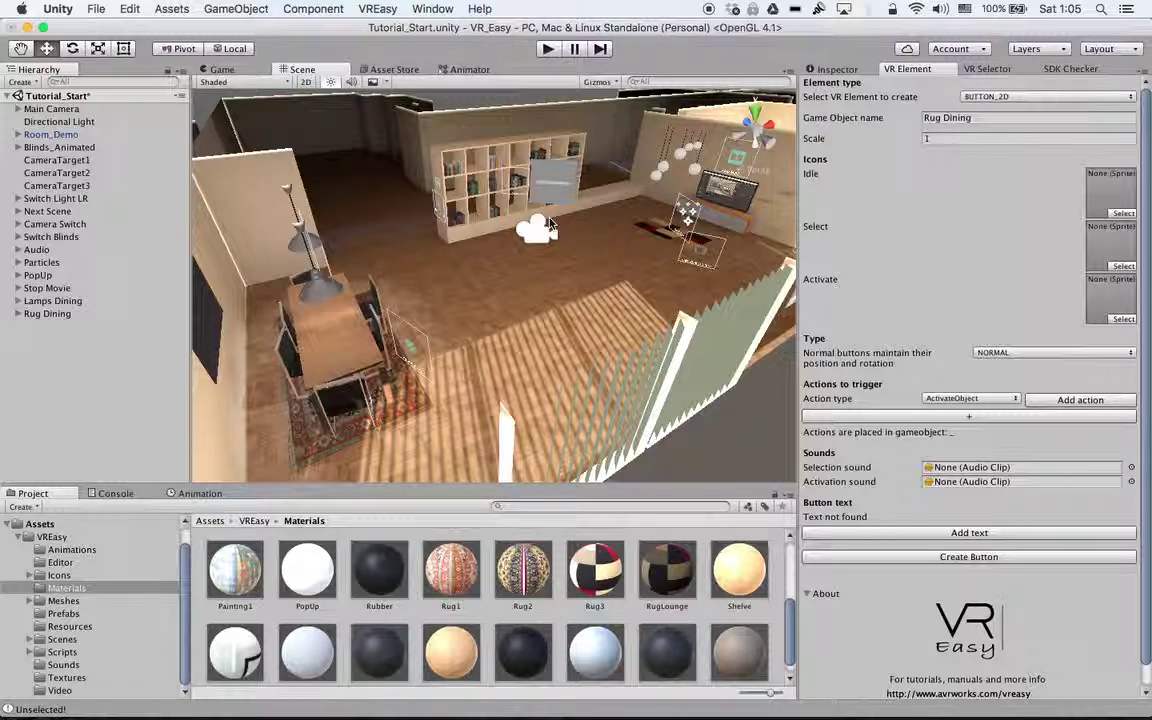
left_click(953, 398)
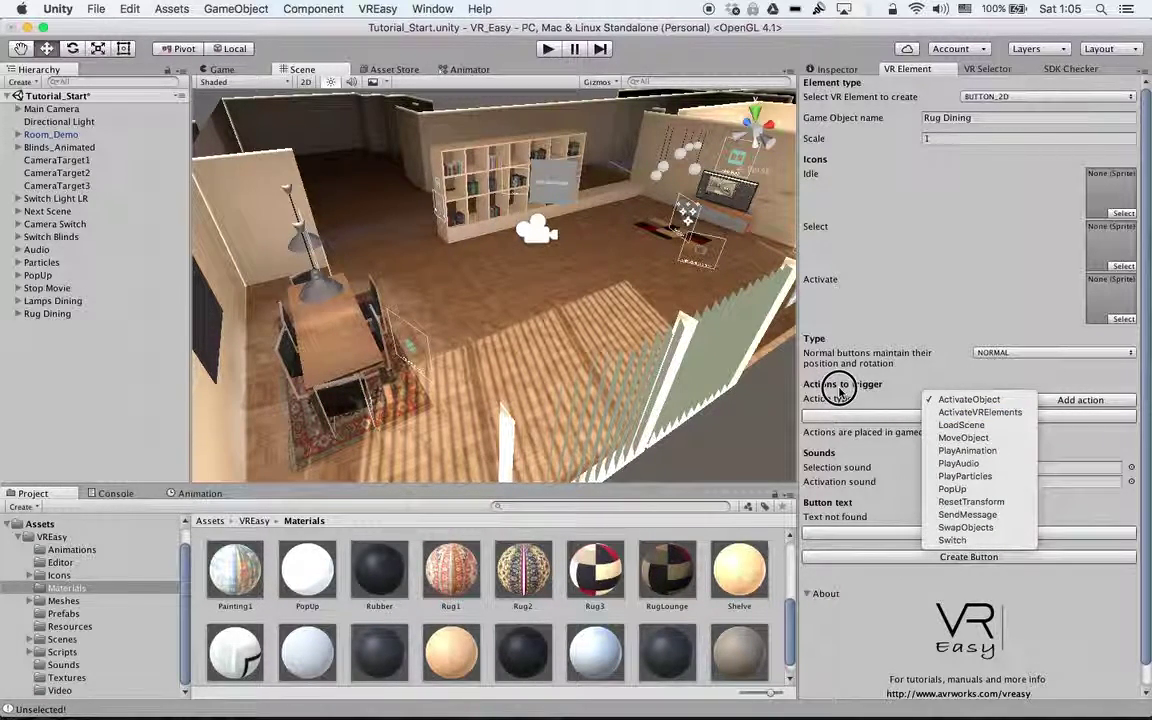
left_click(457, 228)
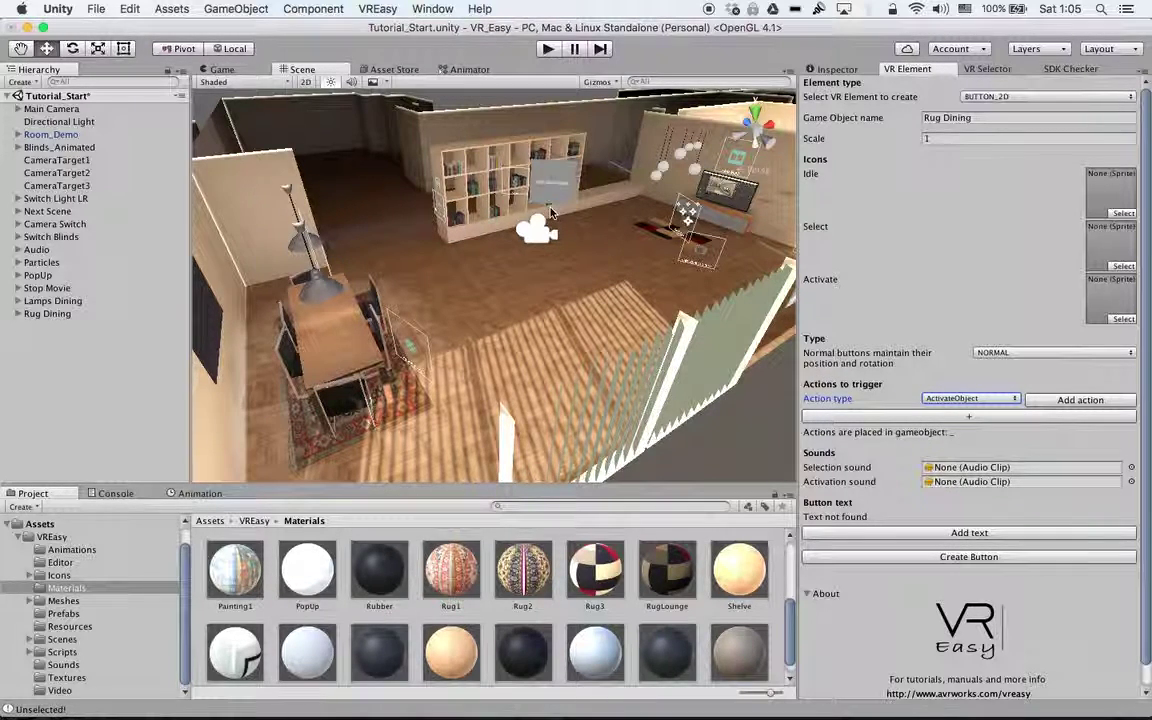